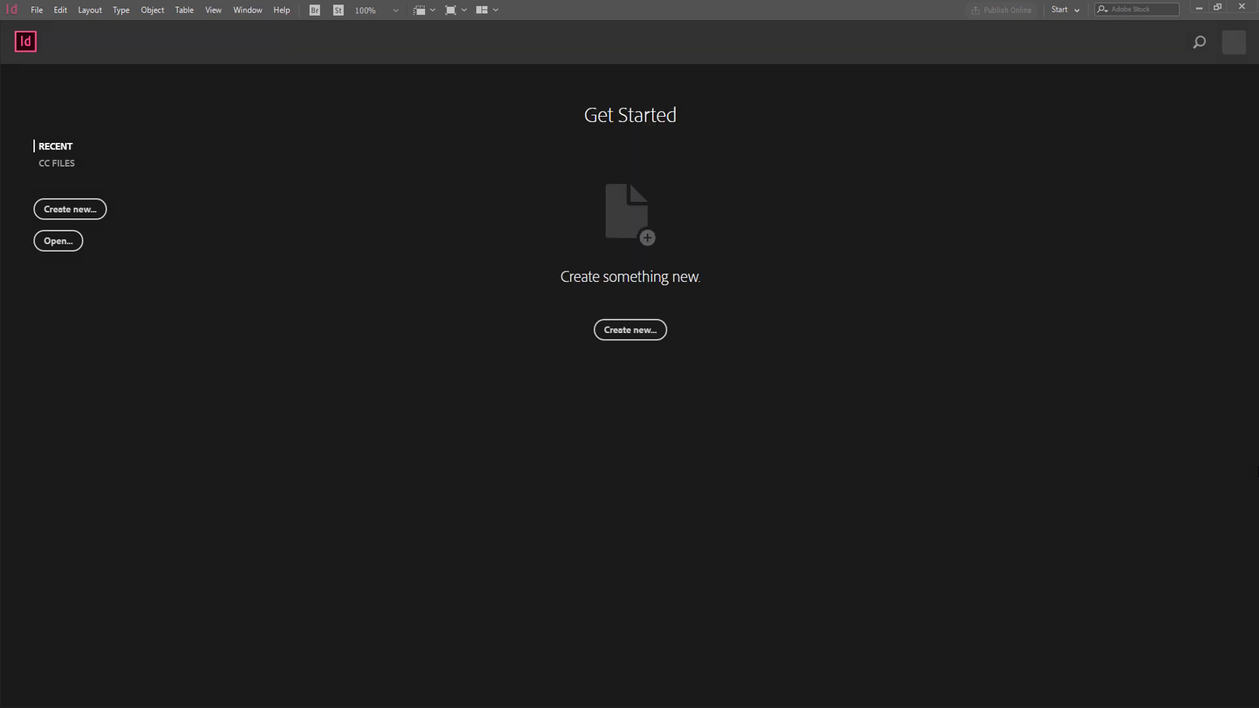
left_click(37, 9)
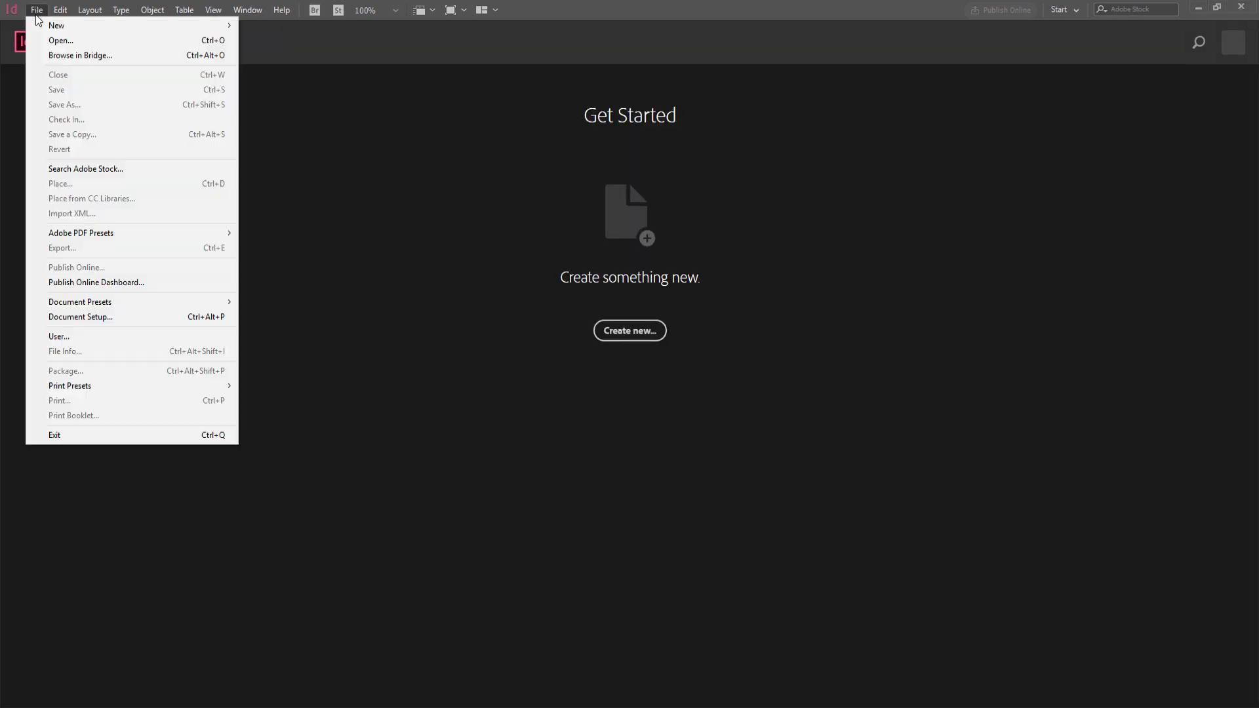
mouse_move(82, 28)
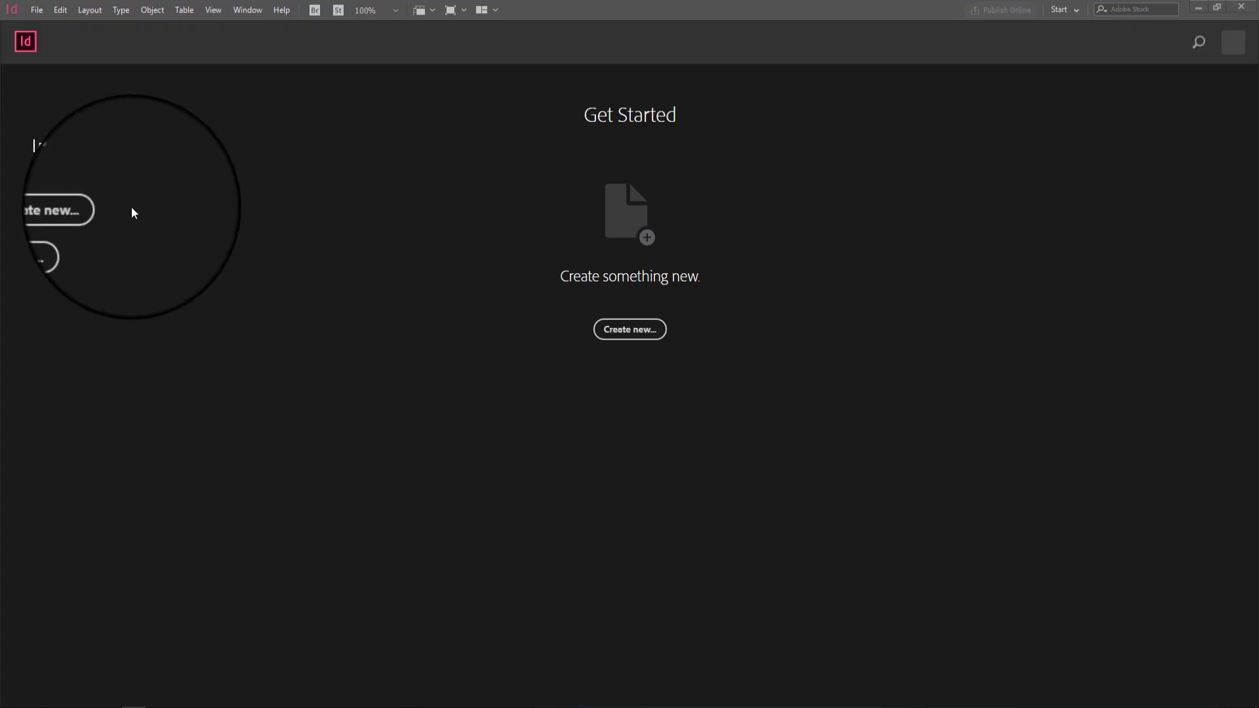
left_click(81, 213)
key("Escape")
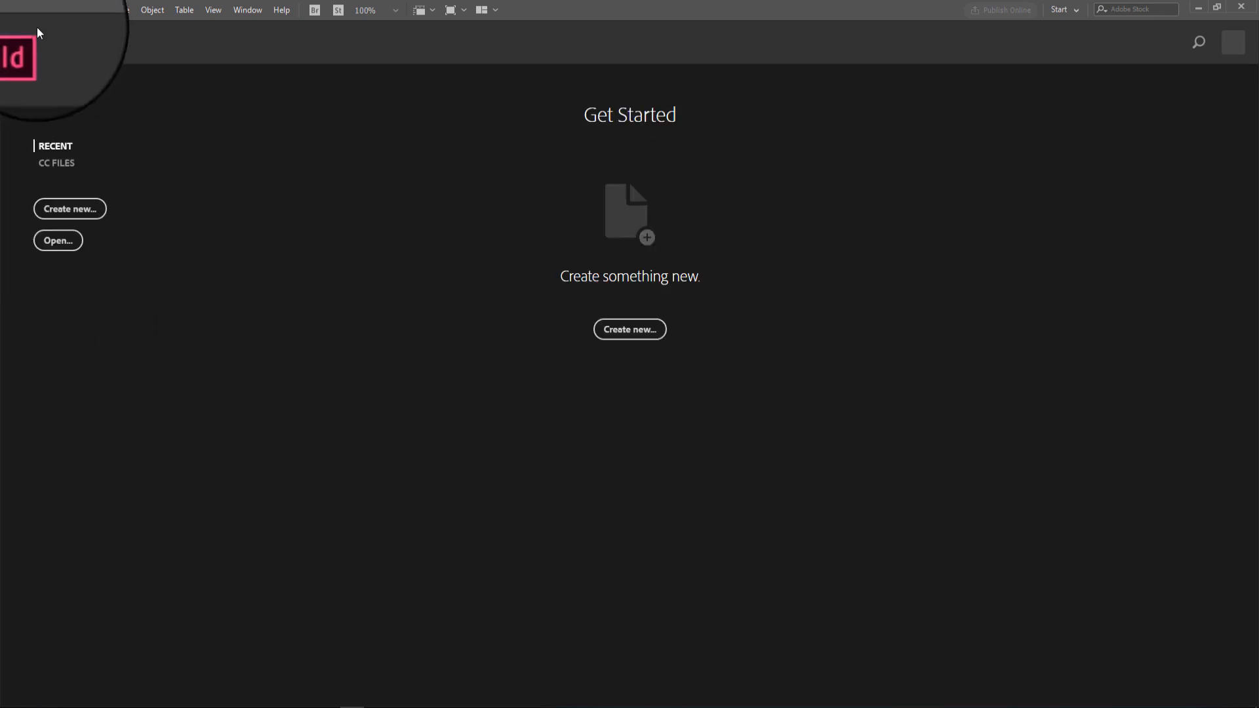
Step: Start a new document and bring up its setup options
left_click(37, 10)
mouse_move(209, 25)
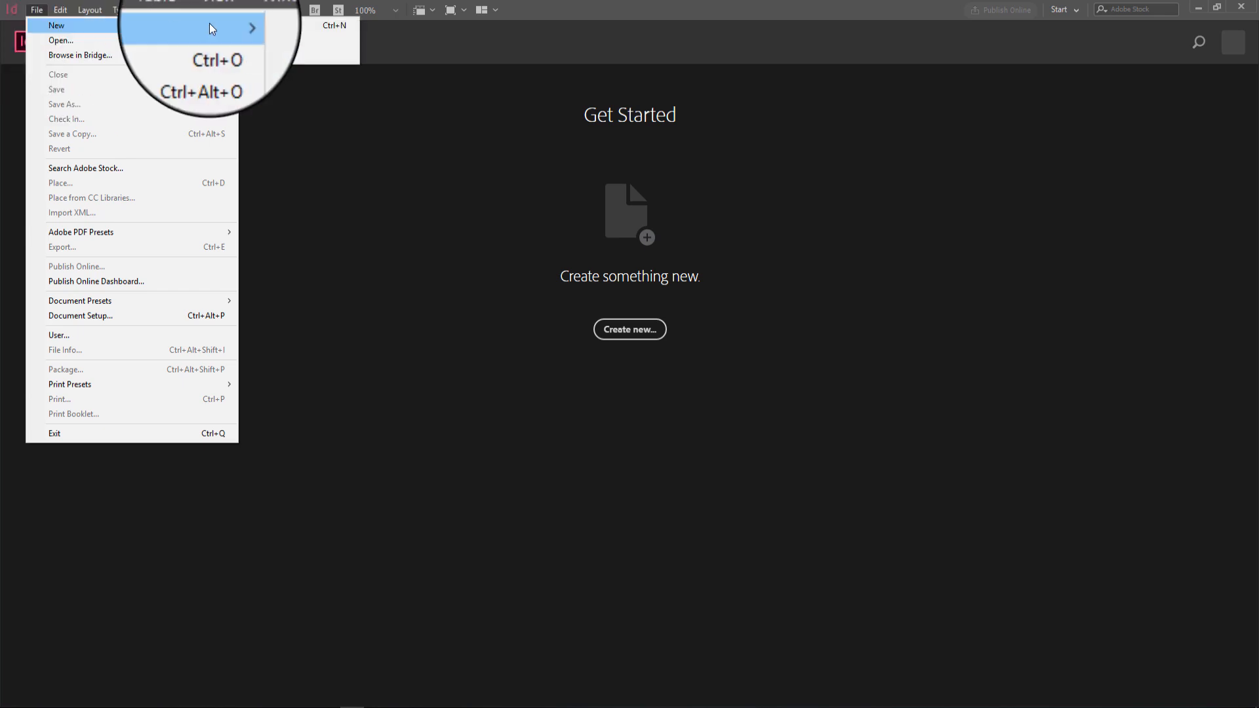
left_click(337, 25)
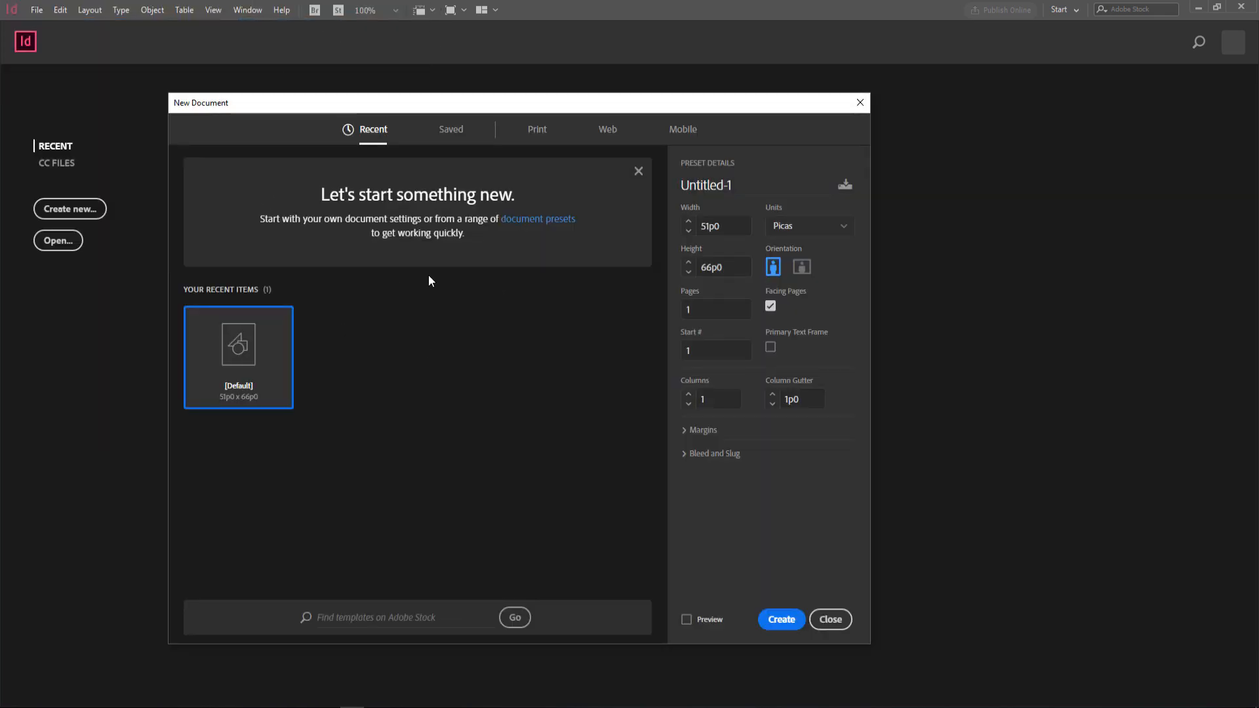
Step: Look through the saved, print, web and mobile blank document presets, trying web sizes such as 1024 x 768
left_click(449, 135)
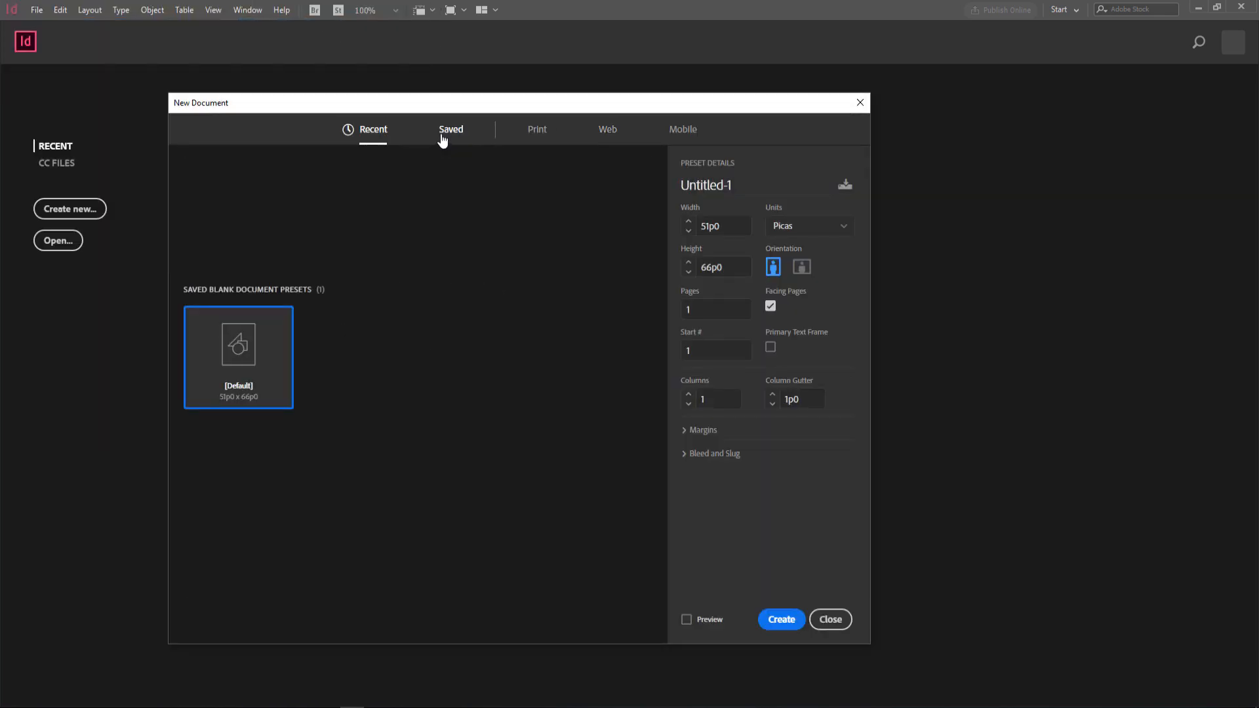
left_click(533, 135)
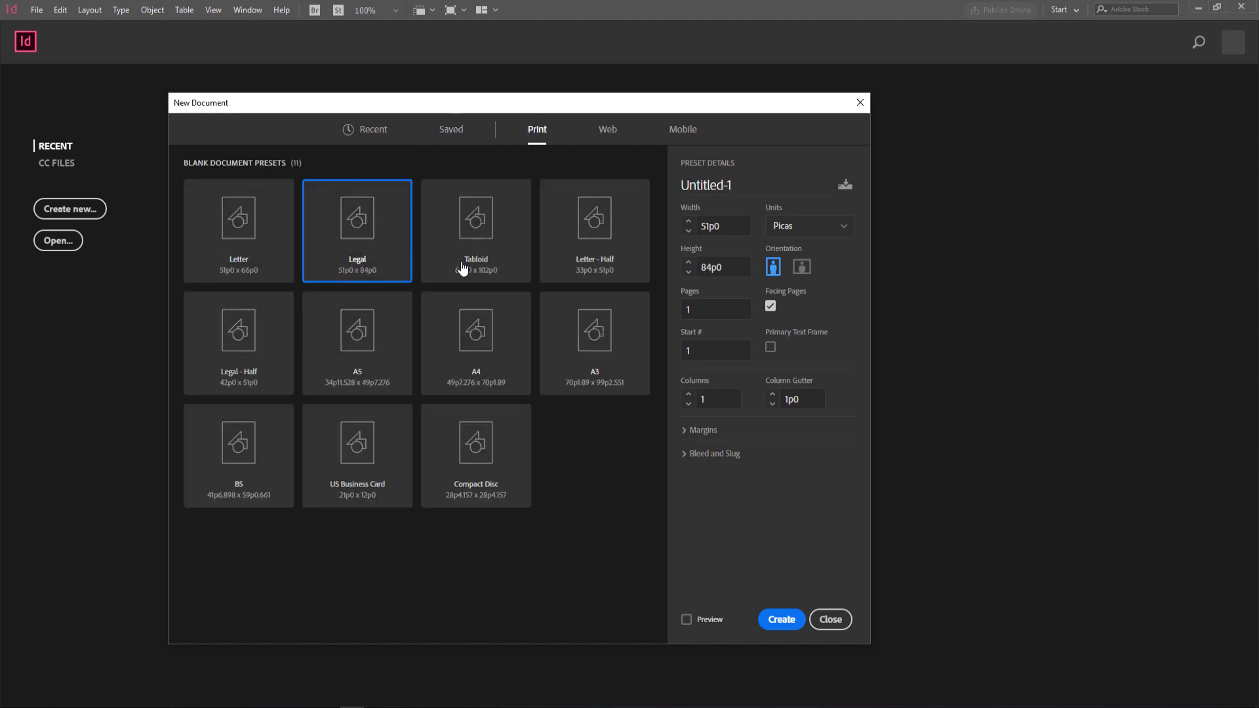
left_click(607, 131)
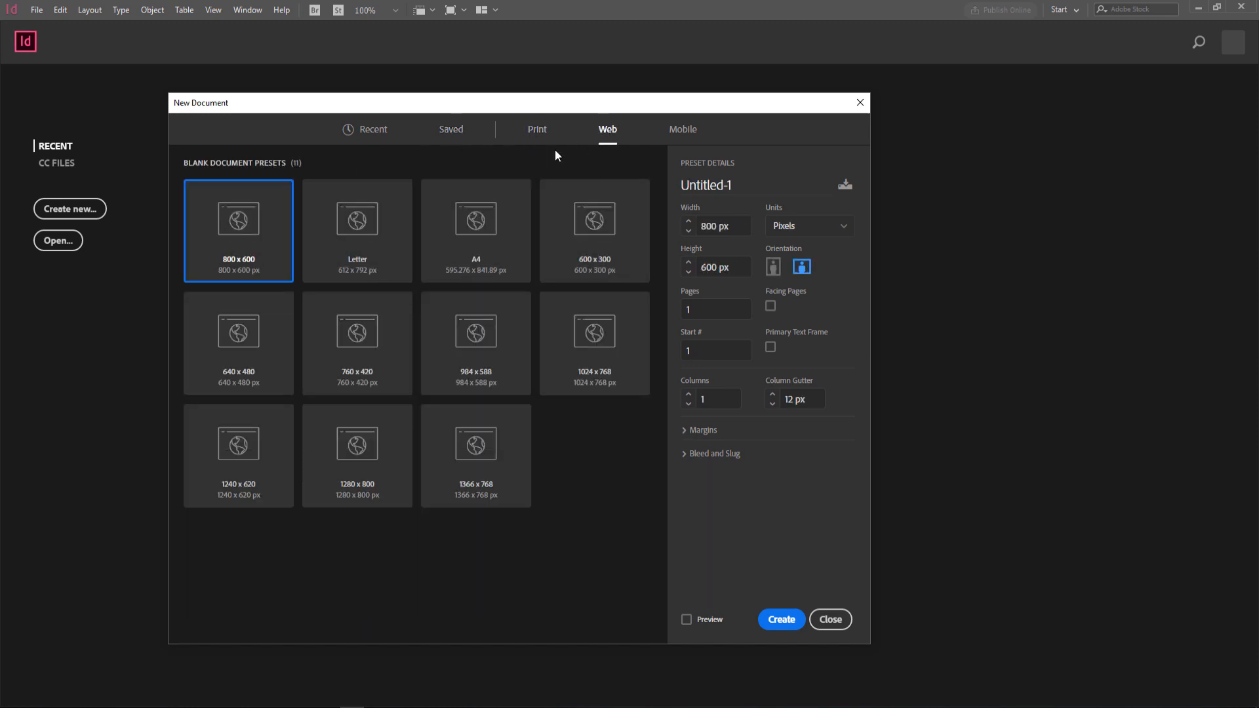
left_click(486, 353)
left_click(572, 360)
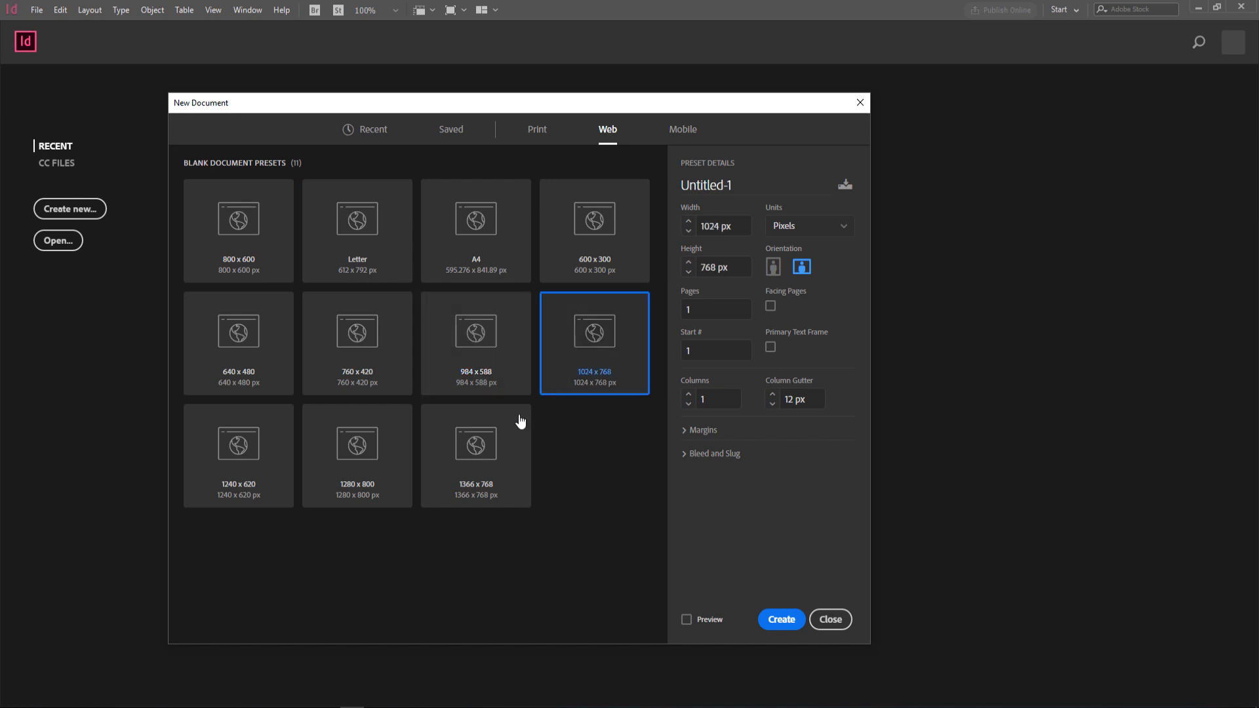
left_click(490, 445)
left_click(681, 130)
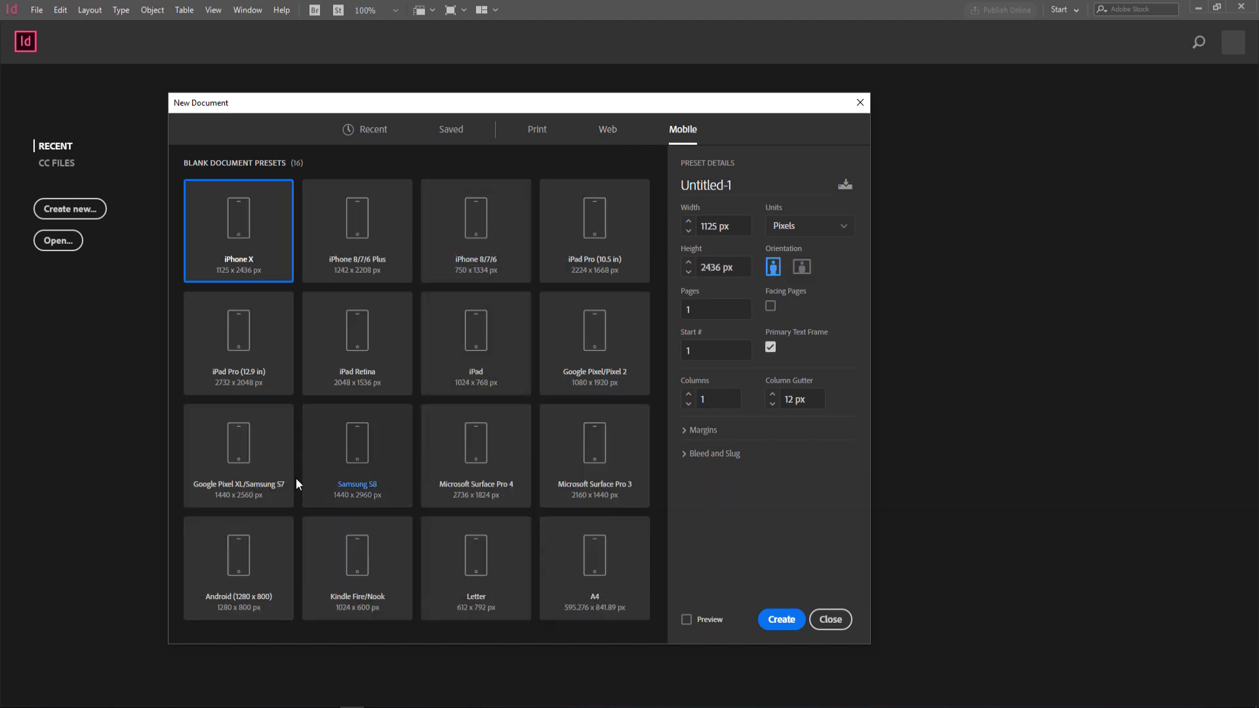
Step: Choose the Letter print preset, name the document book1 and save the settings as the preset Saved 1
left_click(531, 138)
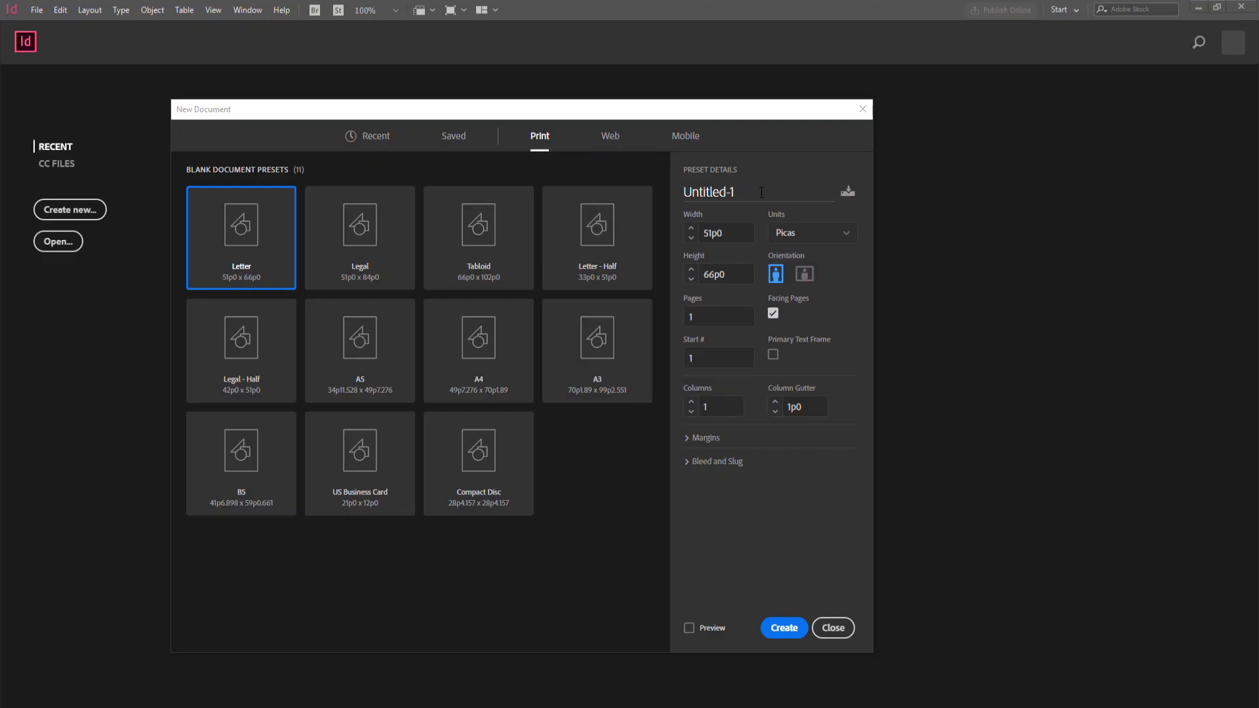
left_click_drag(753, 192, 681, 194)
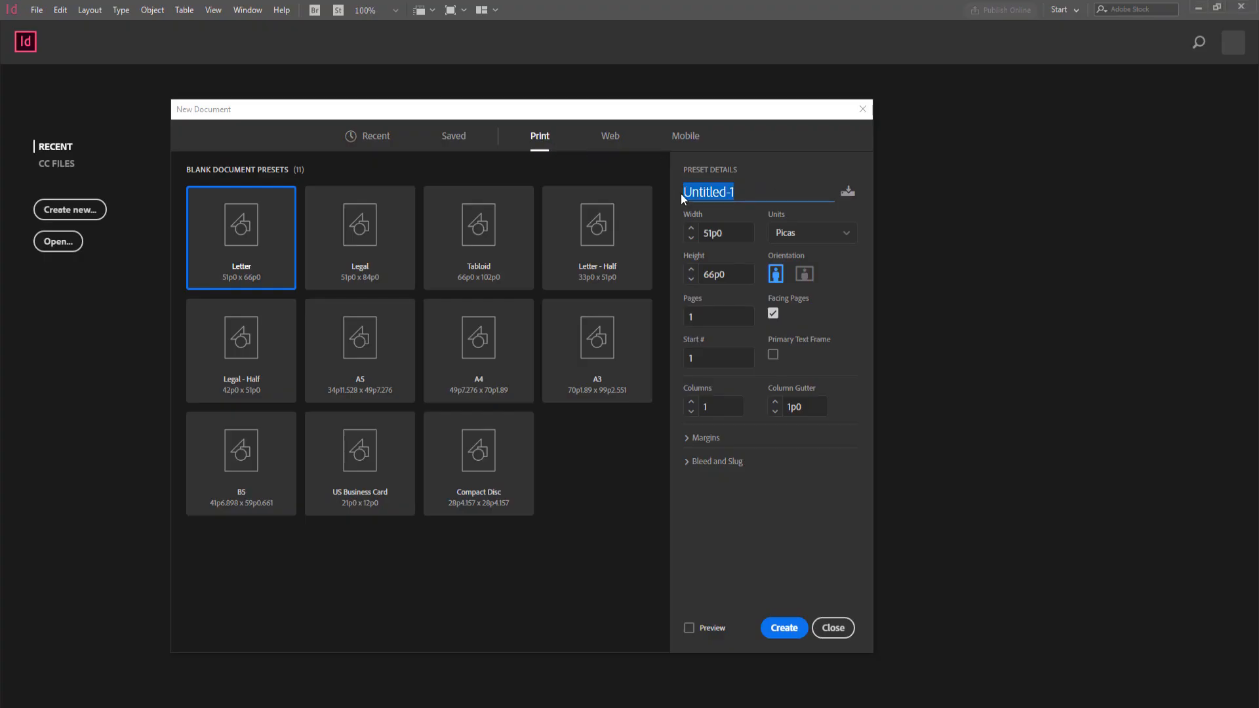
type("book1")
left_click(847, 191)
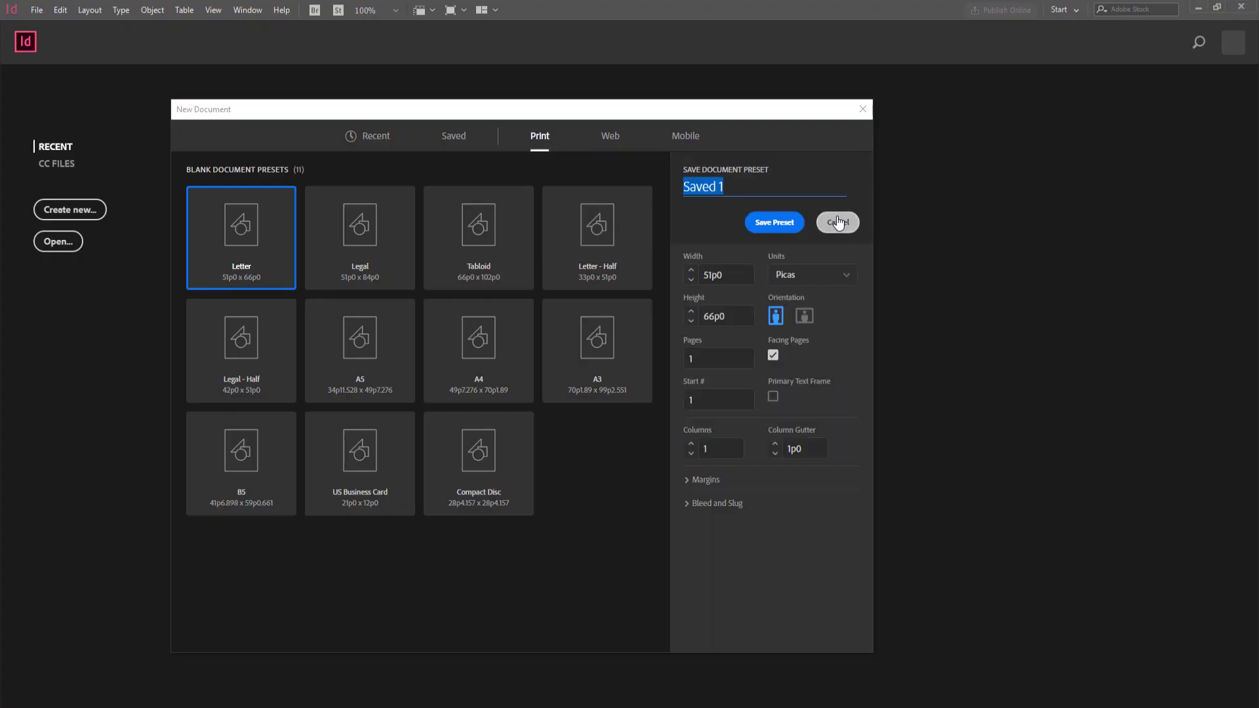
left_click(769, 228)
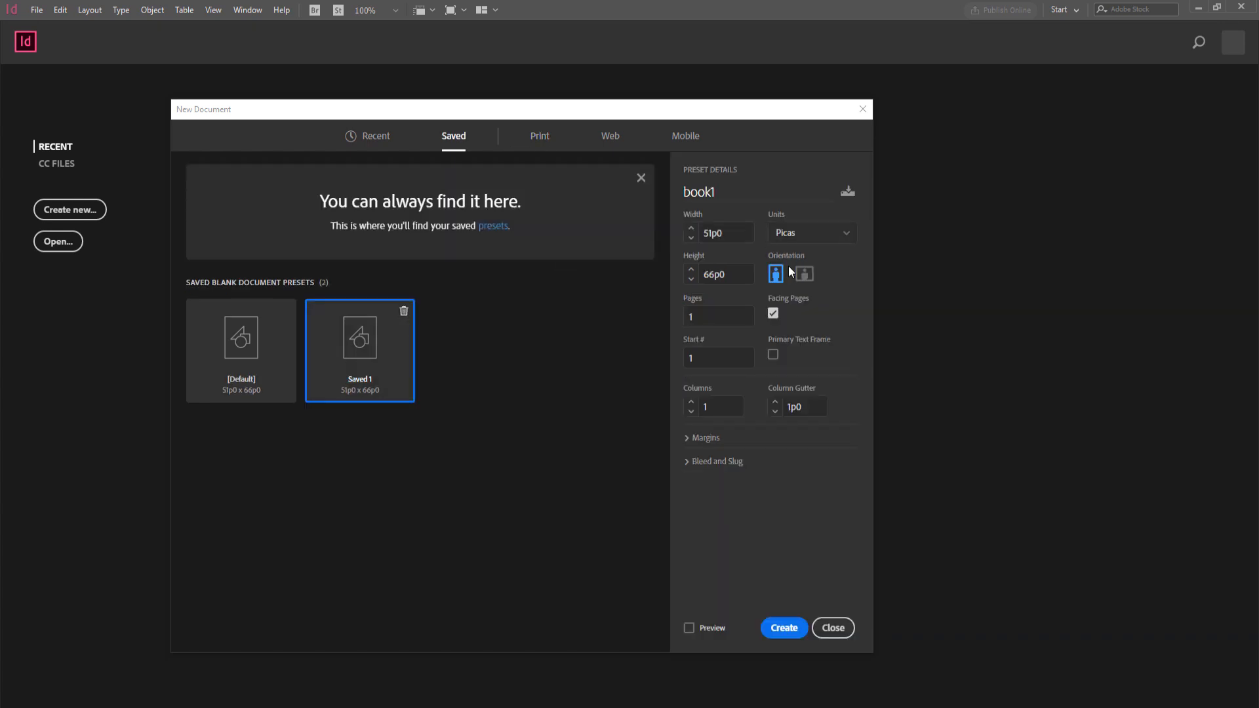
Step: Set the document units to Inches and the number of pages to 8
left_click(847, 238)
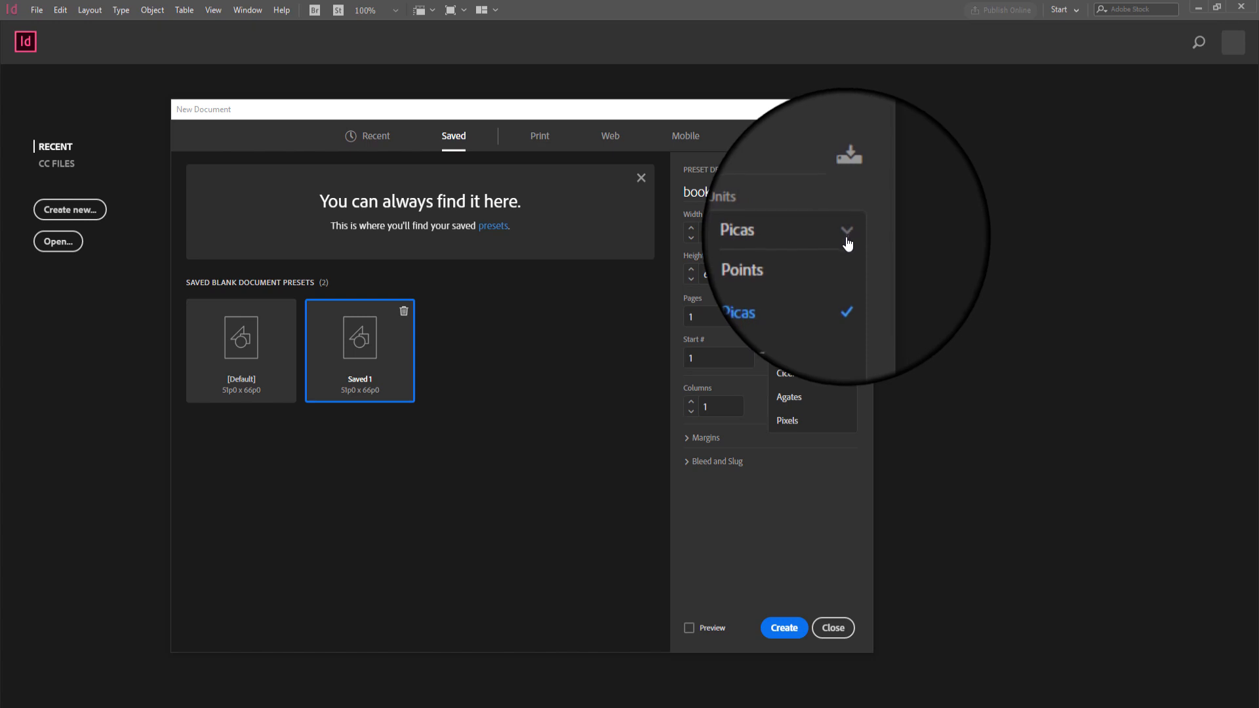
left_click(805, 307)
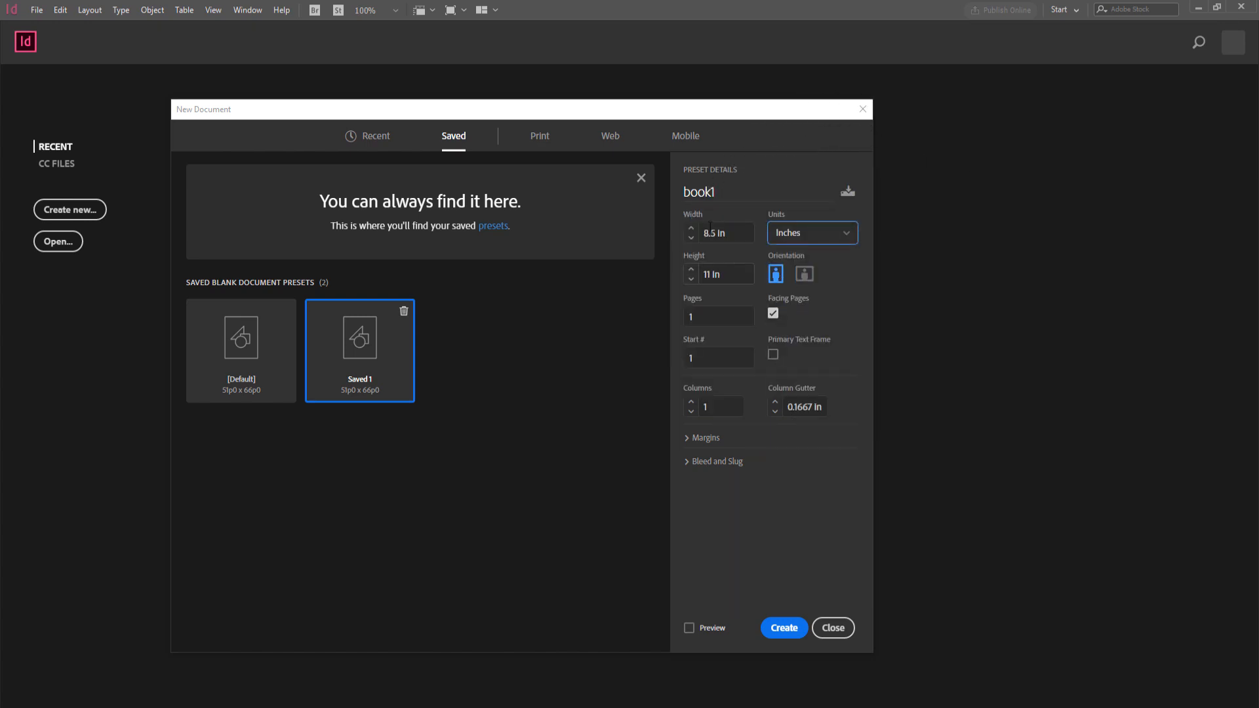
double_click(685, 317)
type("8")
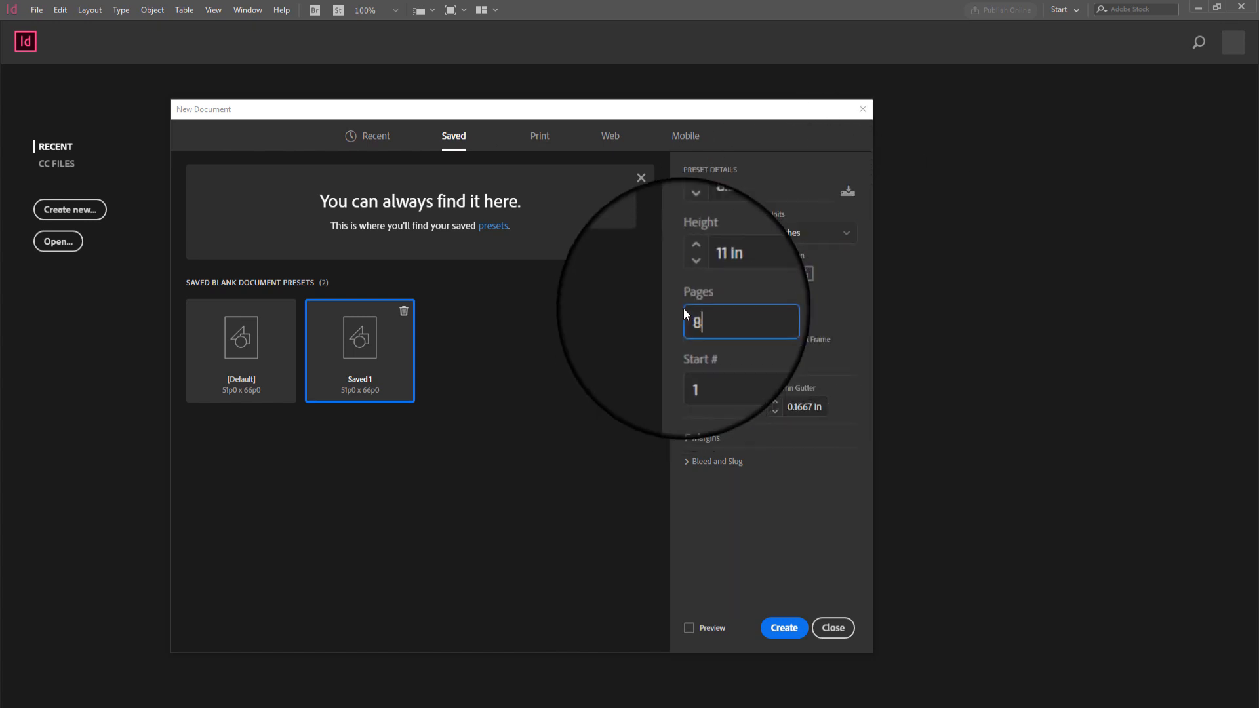
key("Tab")
Step: Keep Facing Pages enabled, unlink the margin values and set the inside margin to 0.75 in
left_click(686, 438)
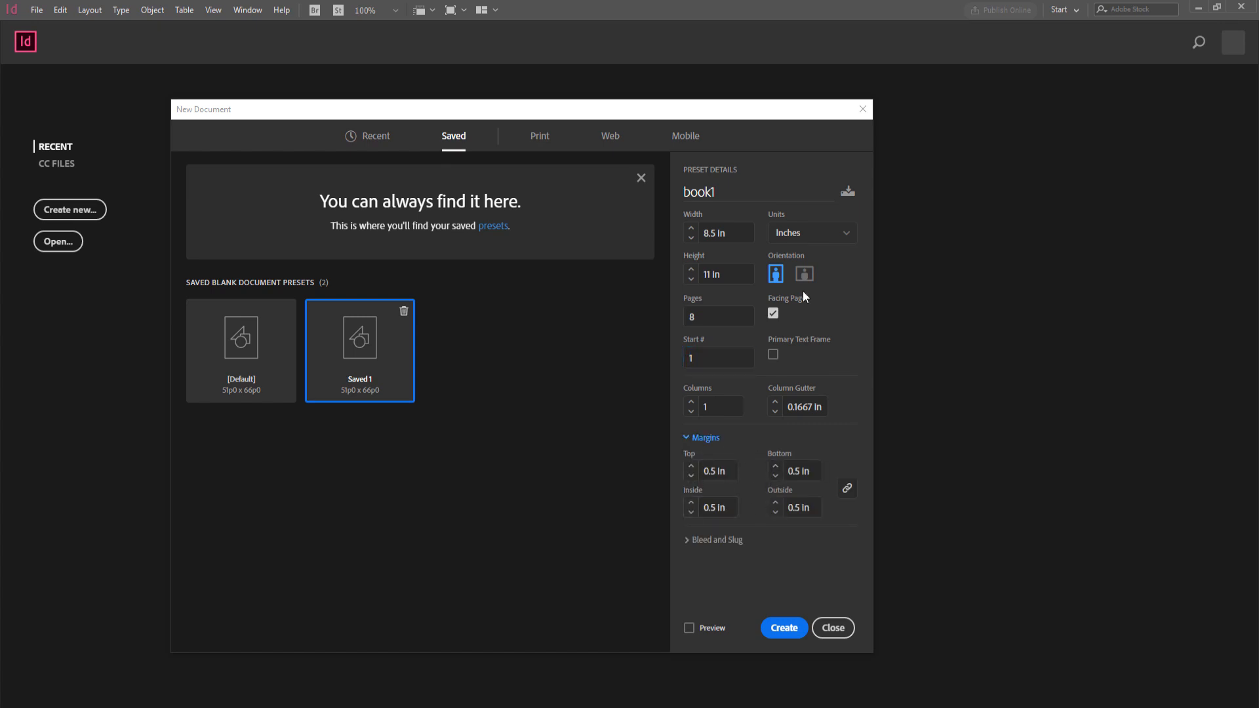
left_click(773, 314)
left_click(772, 313)
left_click(847, 493)
left_click(717, 509)
type(".75")
key("Tab")
Step: Preview the book1 document behind the setup dialog and create it
left_click(689, 629)
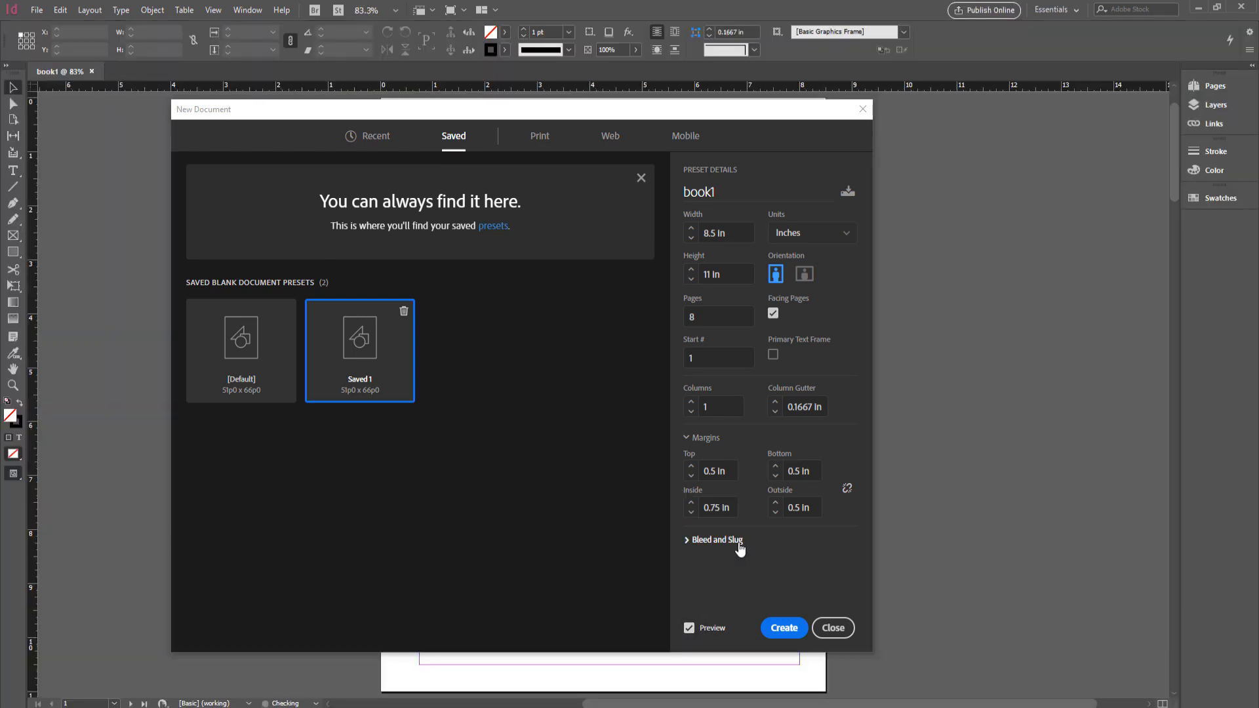
left_click_drag(605, 116, 657, 139)
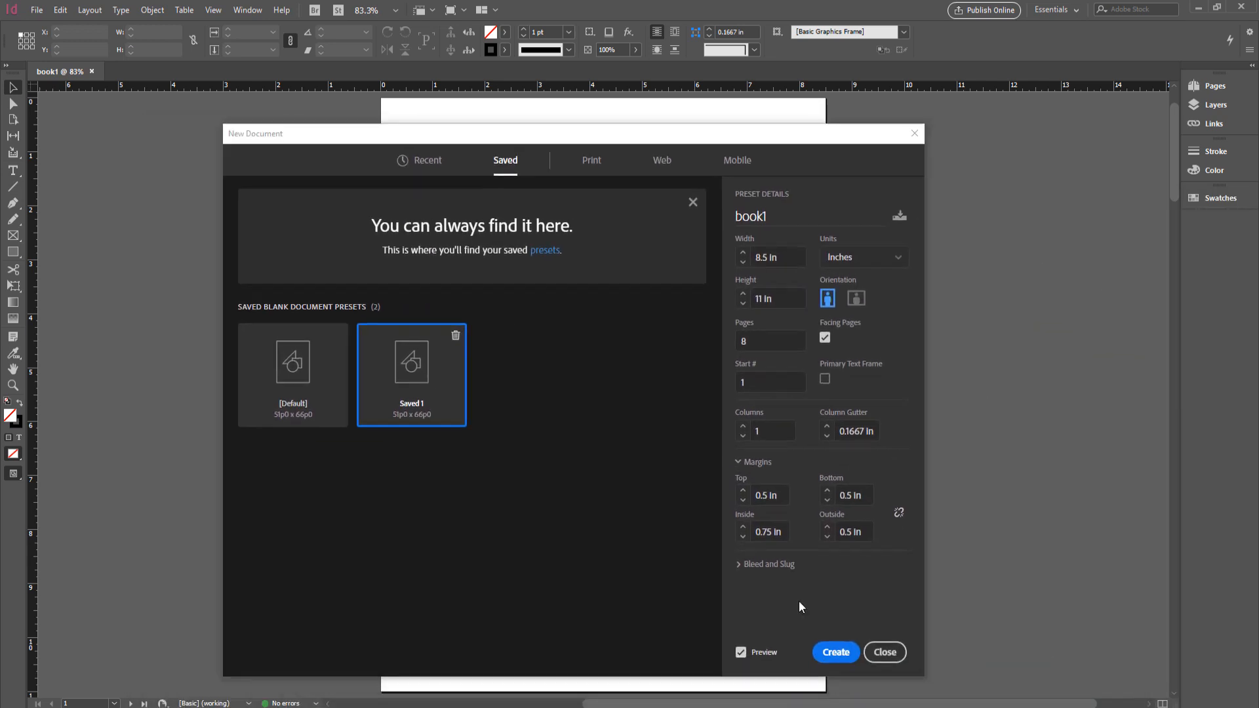
left_click(833, 653)
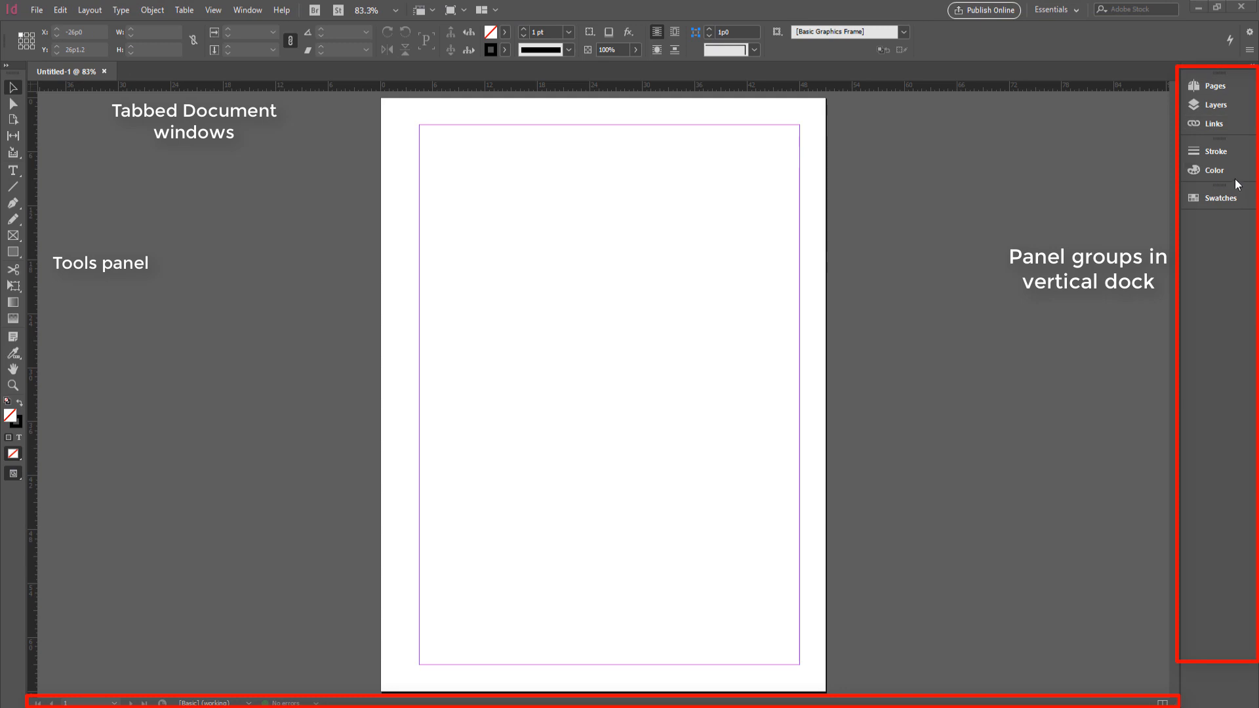
Step: Try the Advanced workspace, followed by the Book workspace
left_click(247, 10)
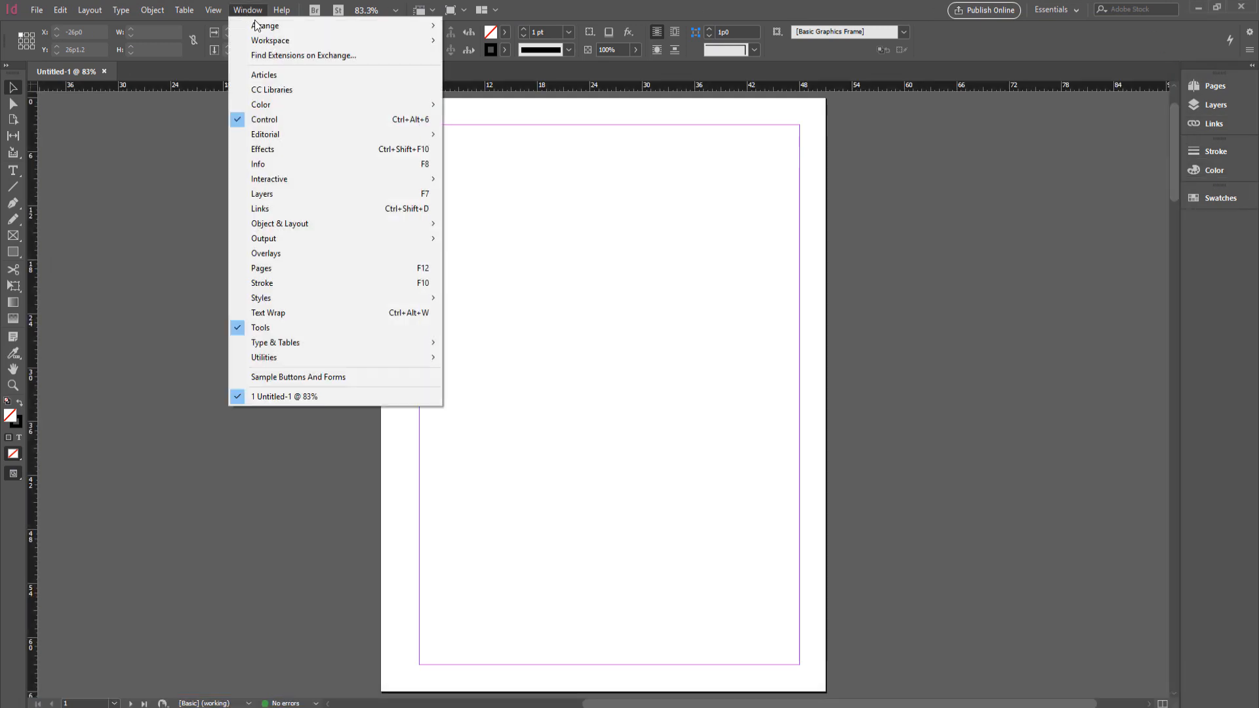
mouse_move(408, 41)
left_click(477, 41)
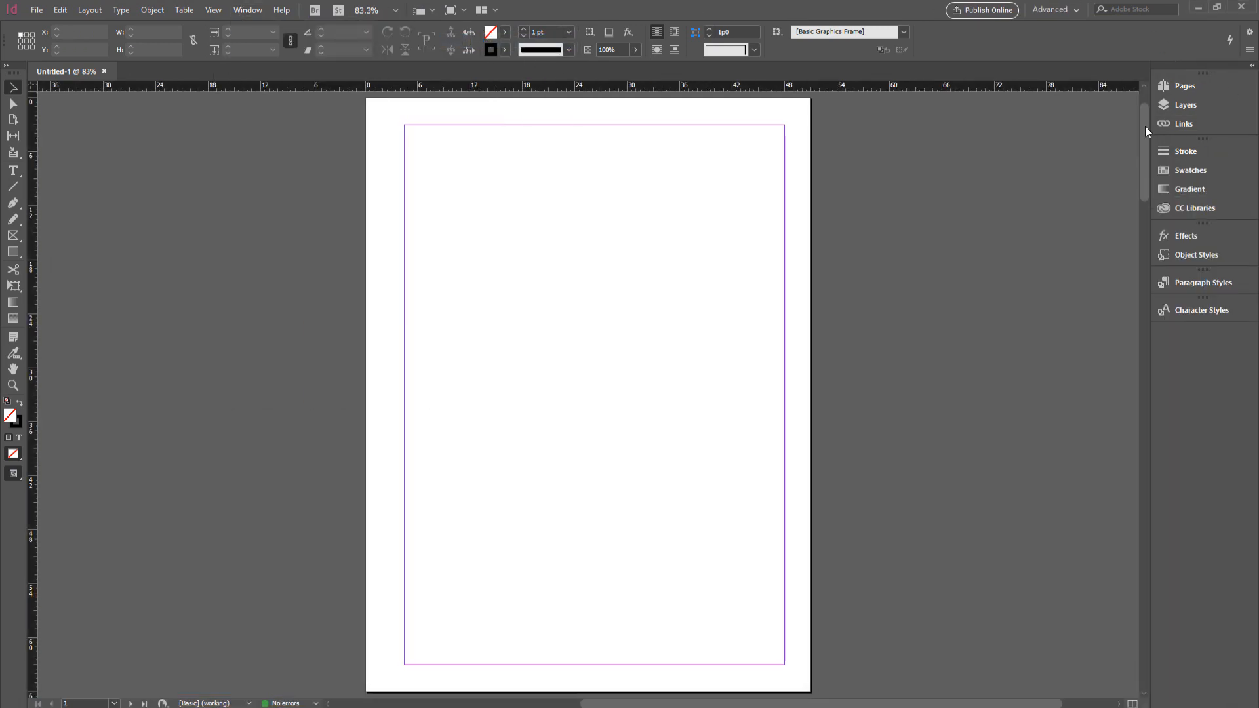
left_click(247, 10)
mouse_move(363, 31)
mouse_move(420, 40)
left_click(472, 55)
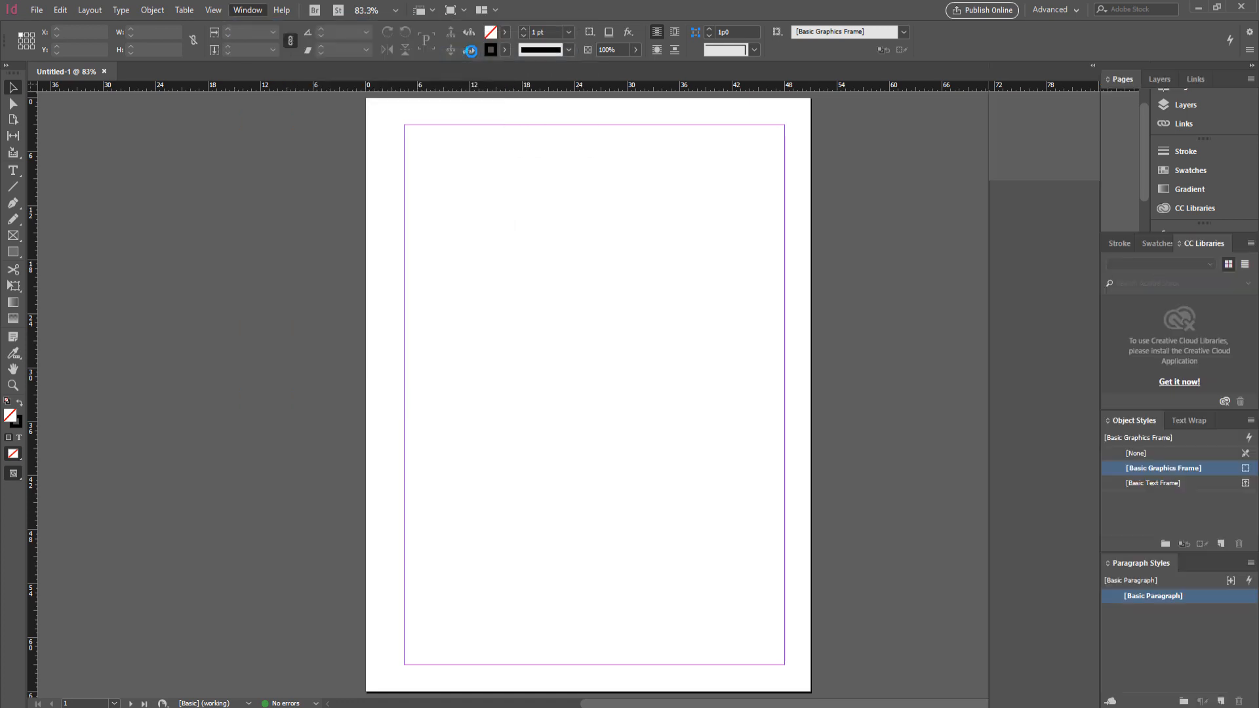
Step: Try the Digital Publishing workspace, followed by the Essentials workspace
left_click(257, 10)
mouse_move(367, 38)
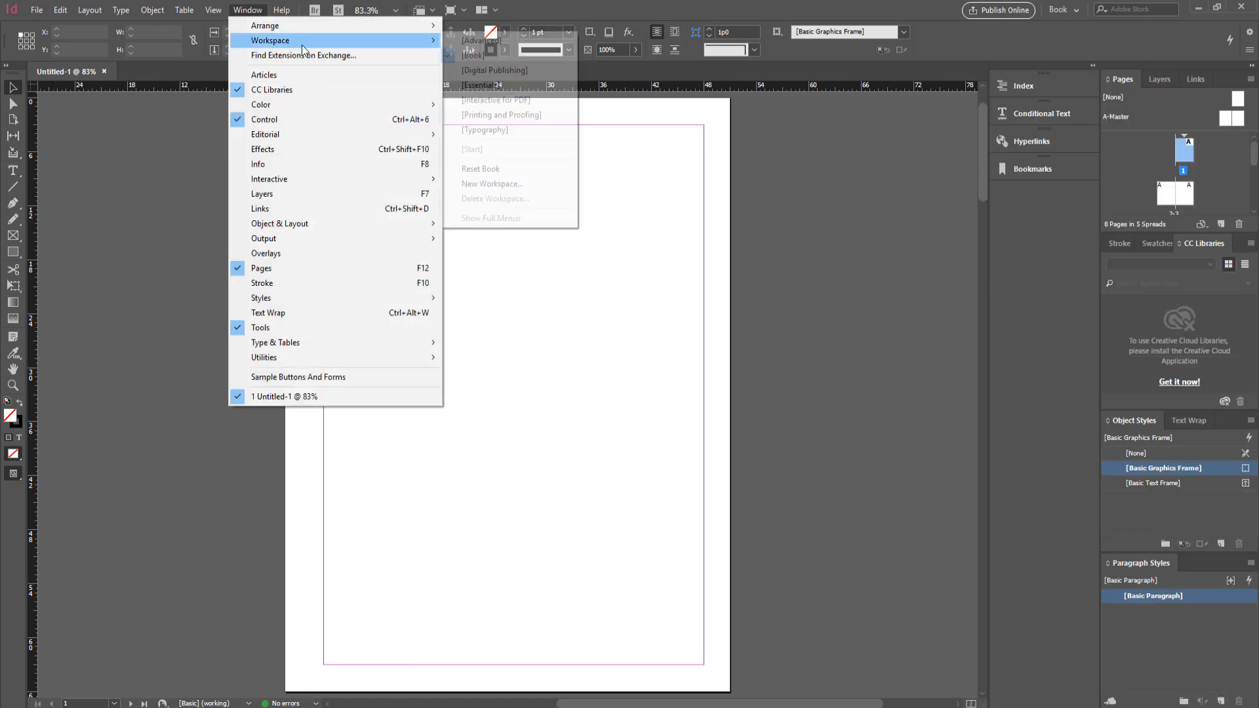
left_click(478, 69)
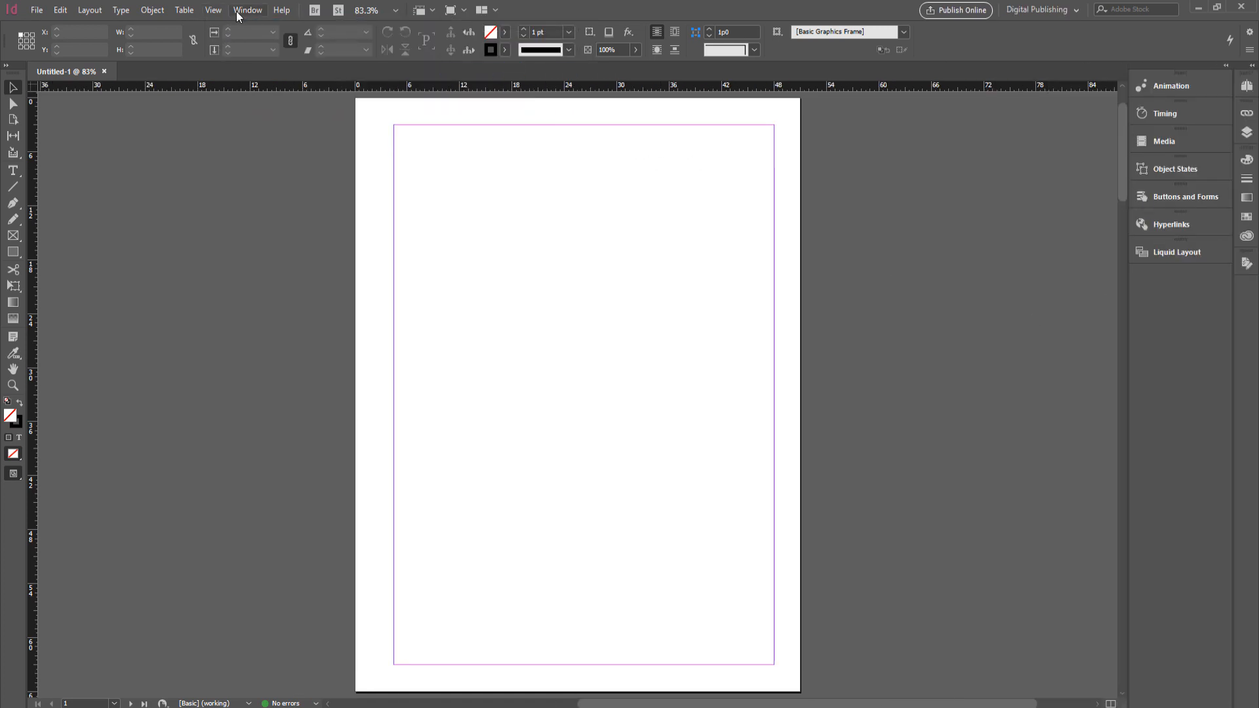
left_click(239, 11)
mouse_move(399, 42)
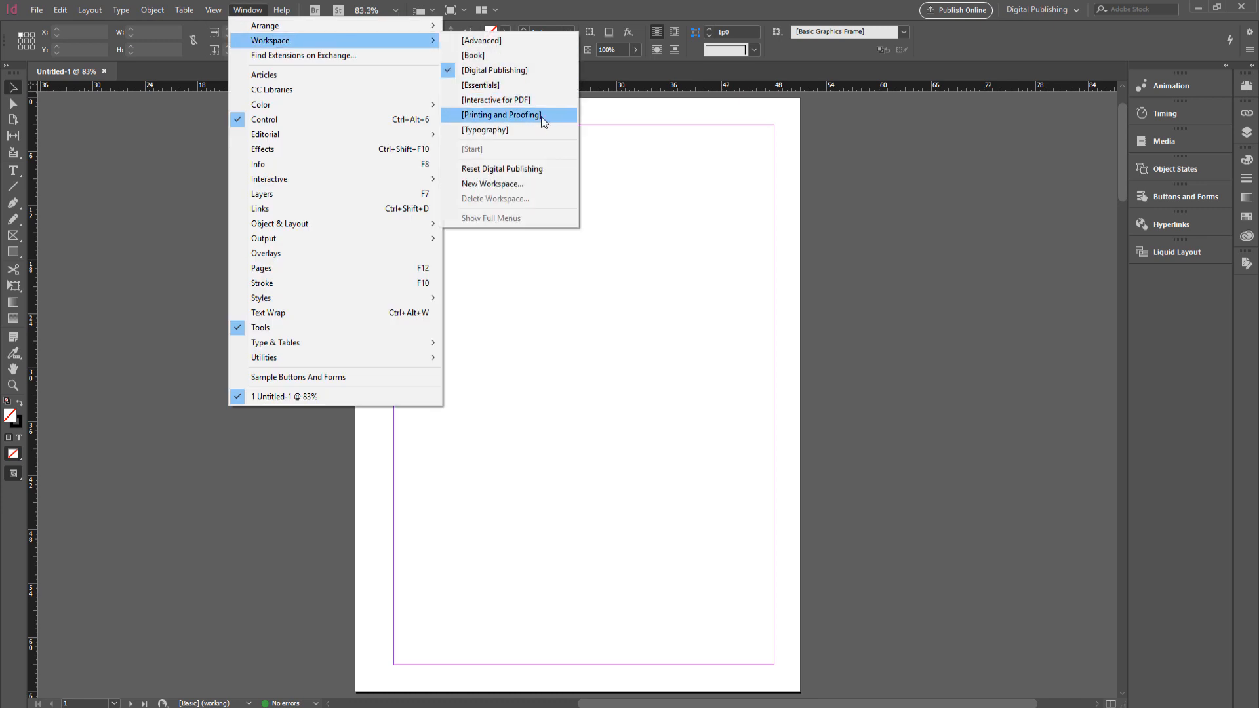
left_click(505, 129)
Step: Try the Interactive for PDF workspace, followed by the Printing and Proofing workspace
left_click(247, 10)
mouse_move(275, 39)
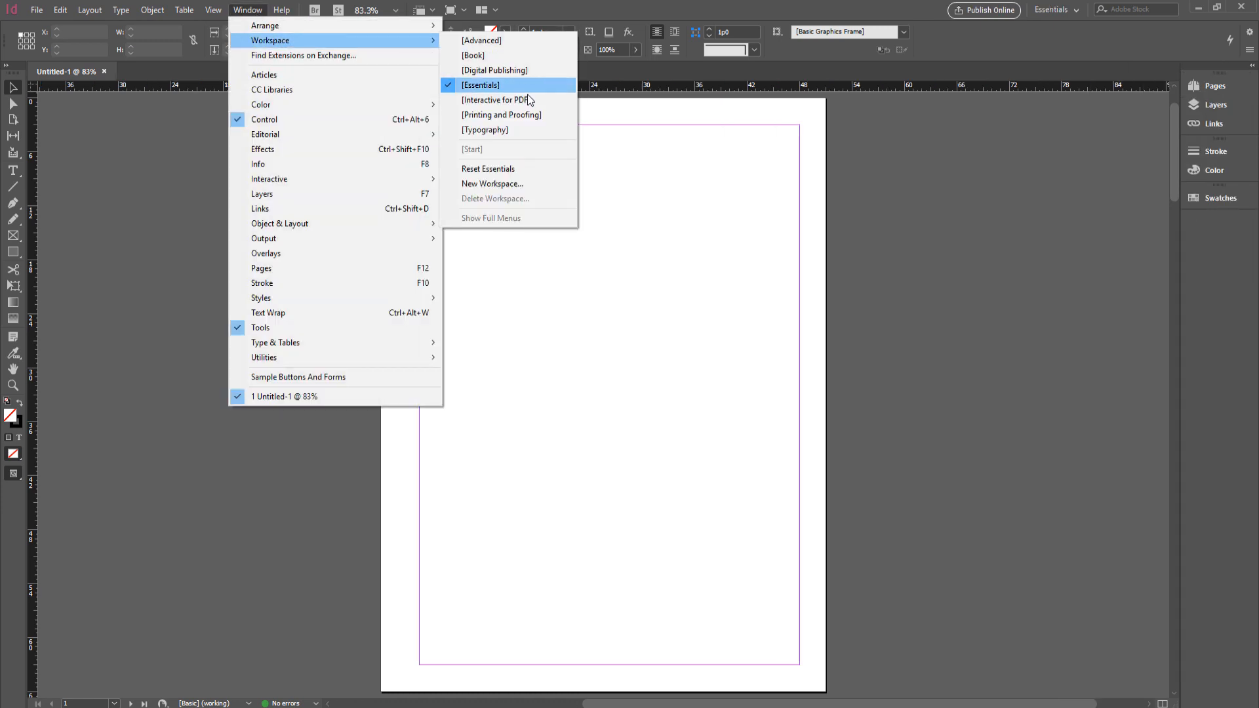
left_click(498, 99)
left_click(247, 10)
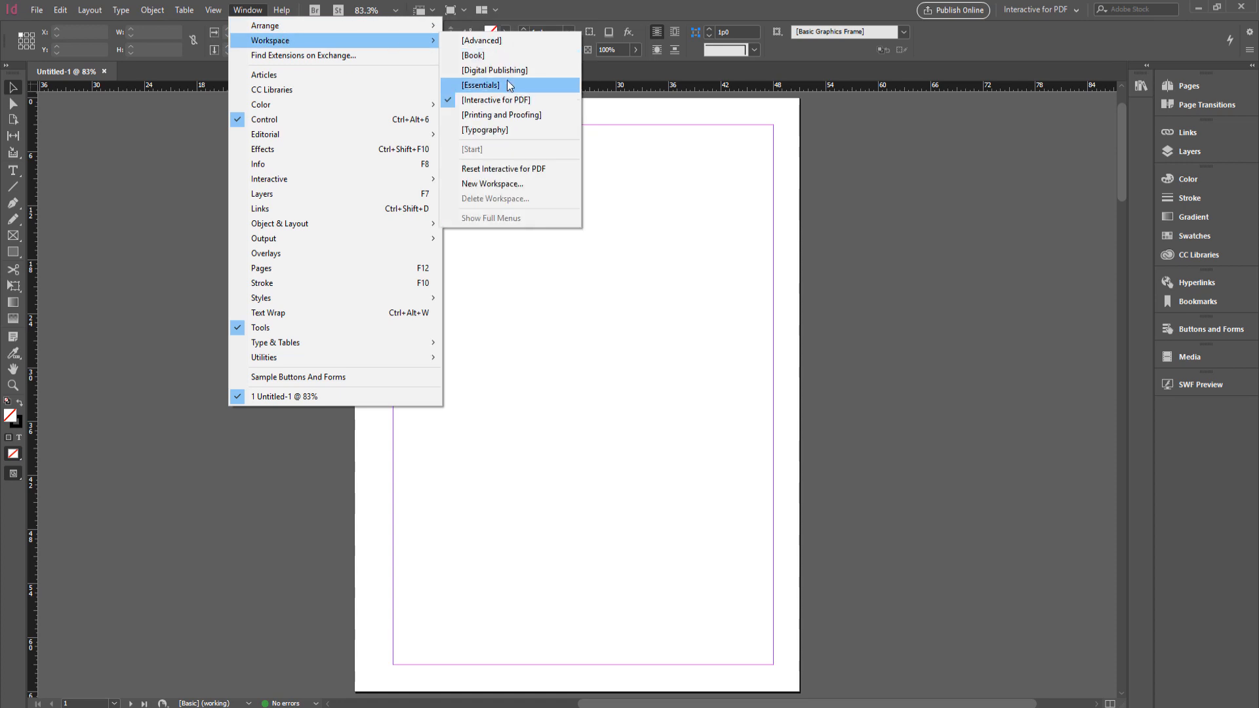
left_click(505, 112)
Step: Switch the workspace to Book
left_click(247, 10)
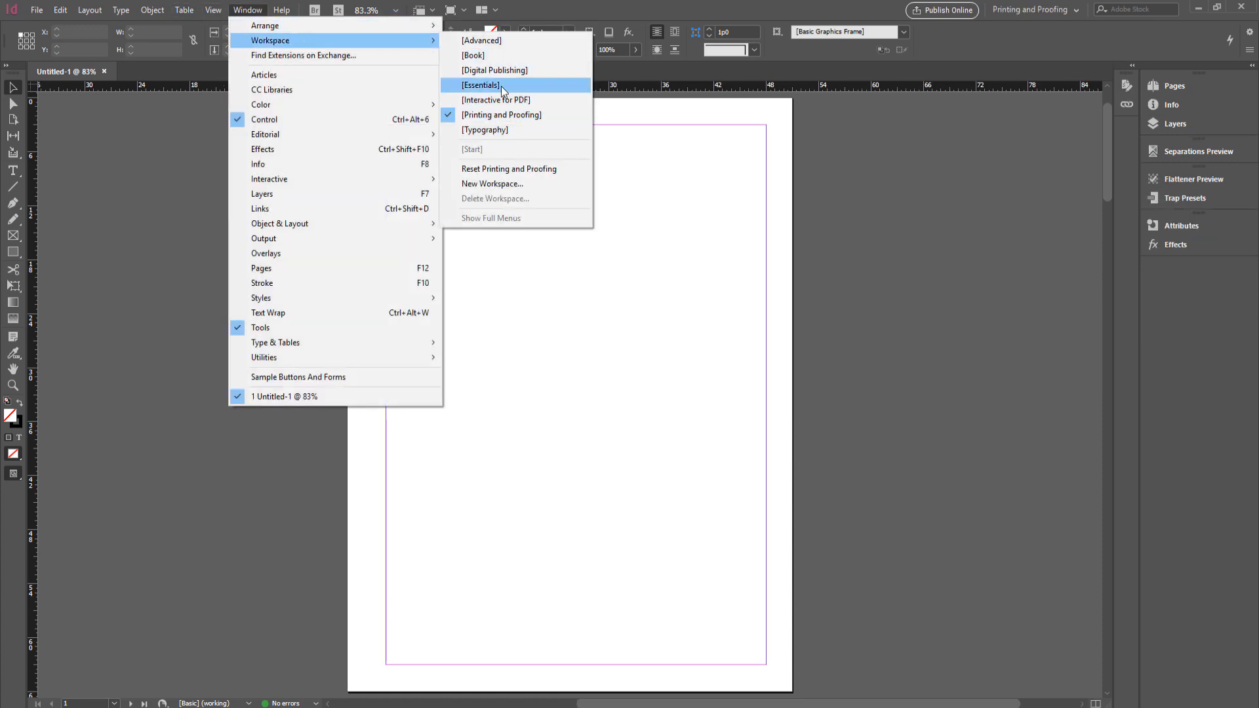
left_click(472, 55)
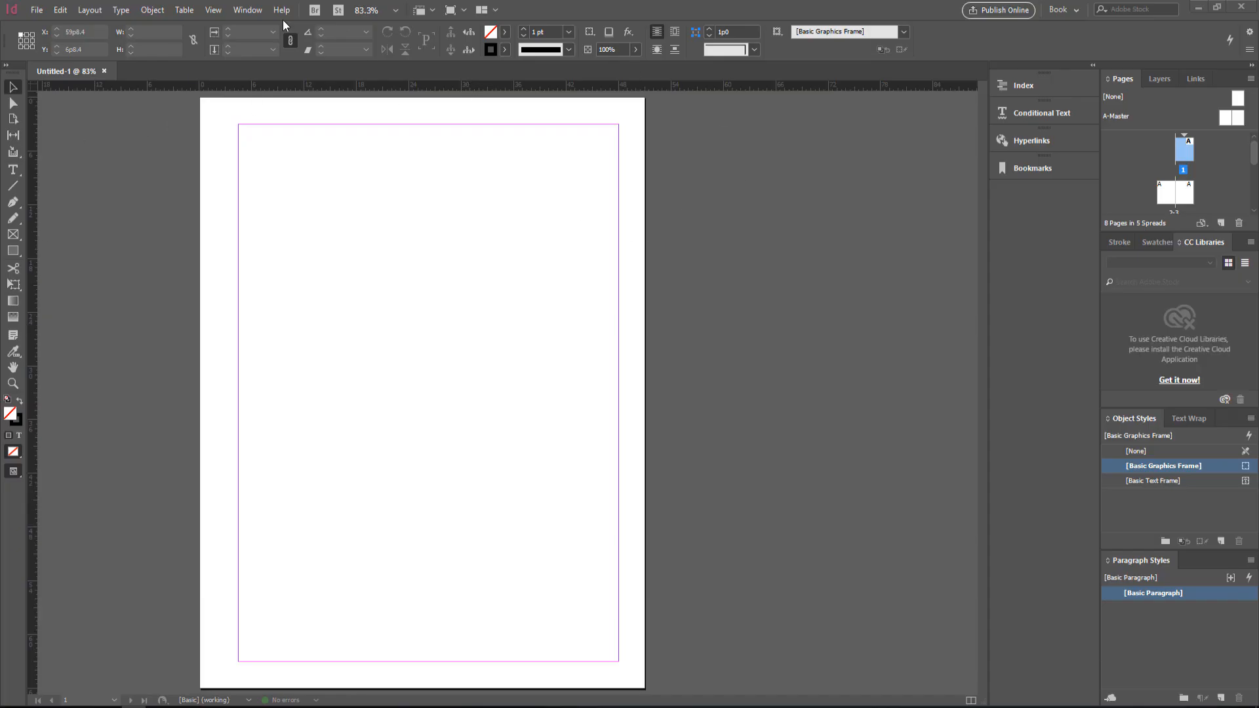
Step: Change the interface appearance preference to the darkest color theme and apply it
left_click(64, 11)
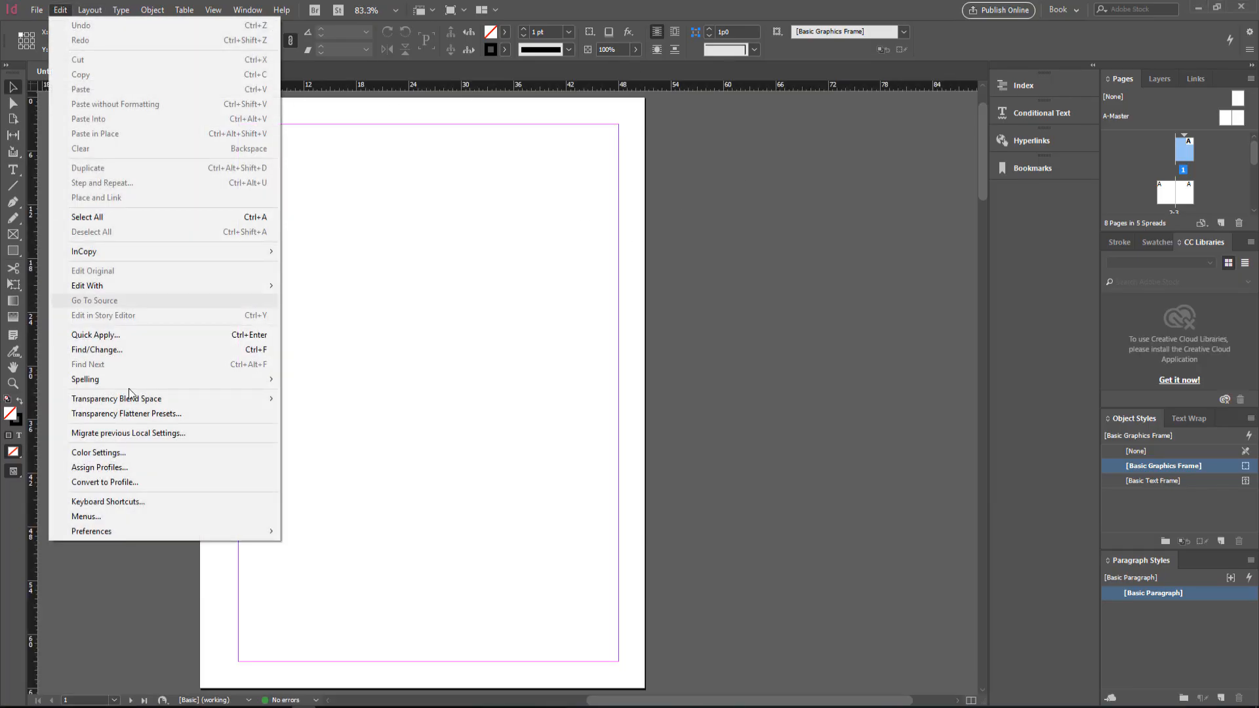
mouse_move(133, 538)
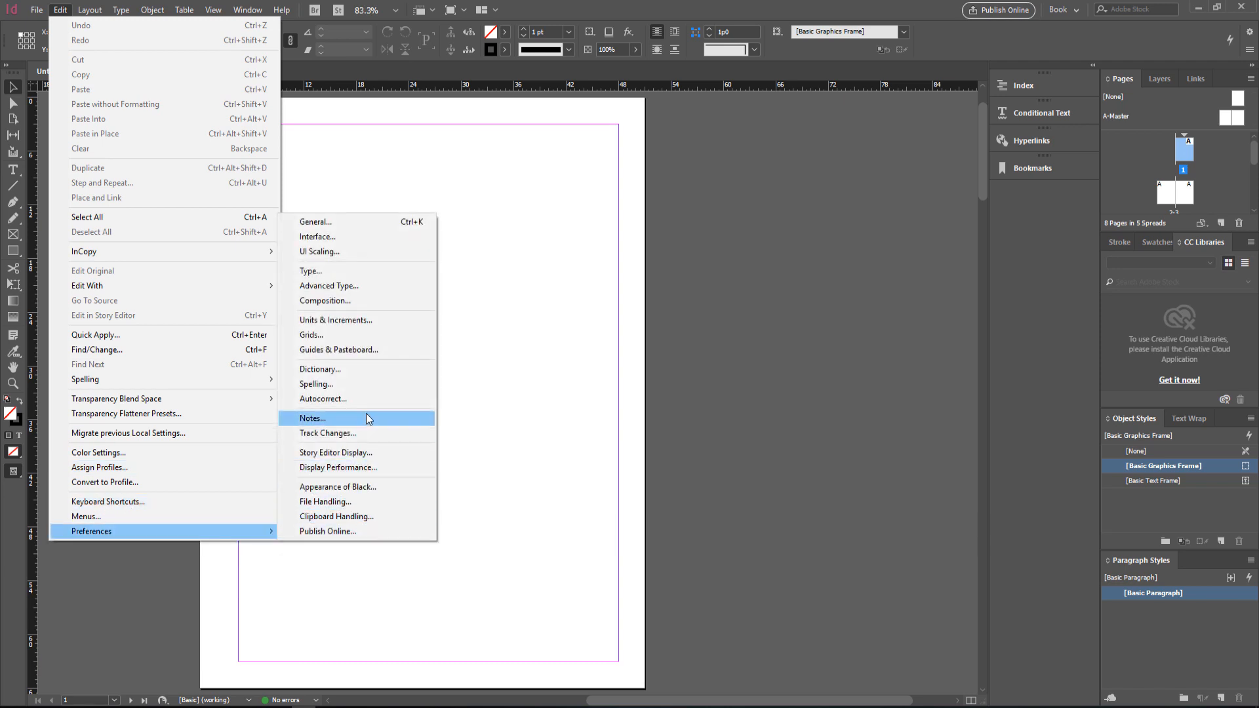
left_click(343, 238)
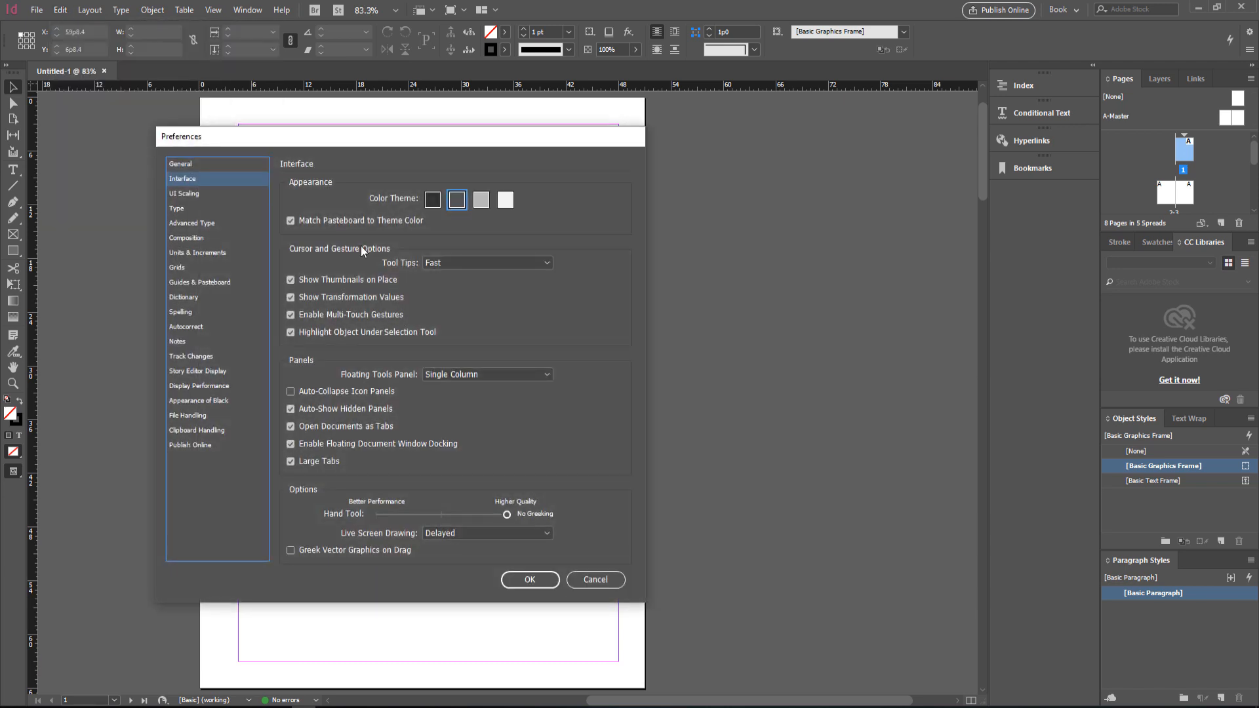
left_click(433, 206)
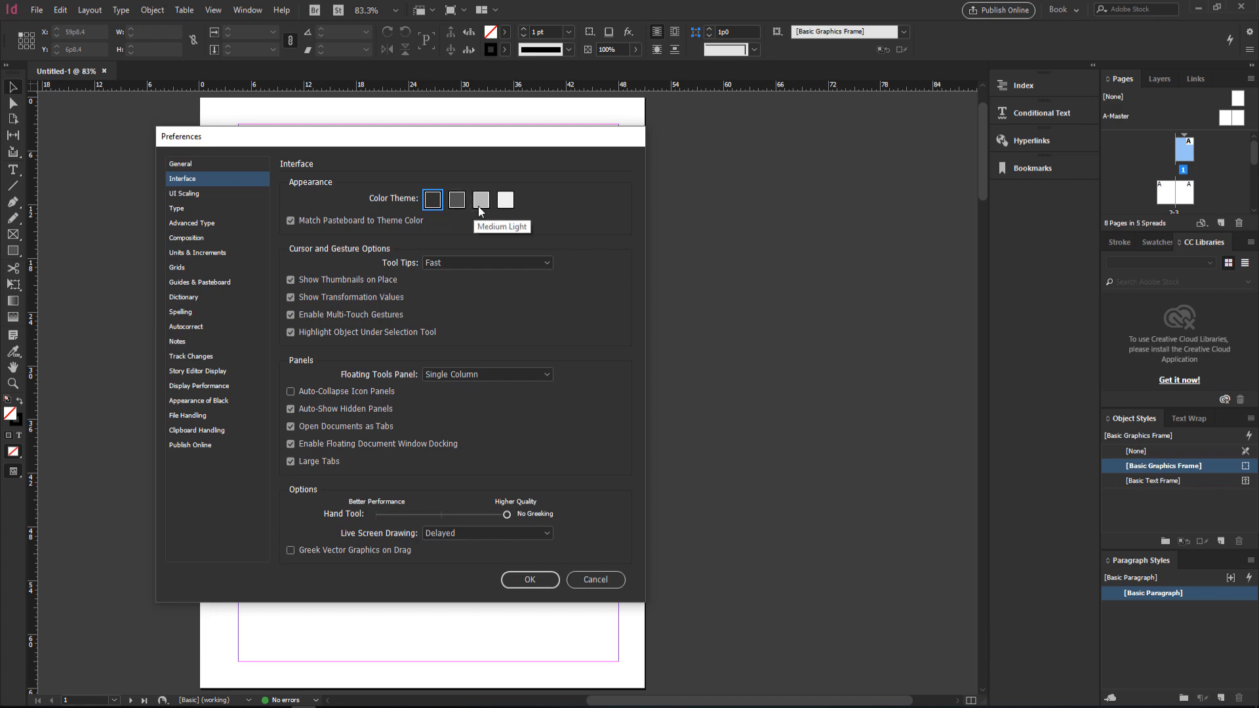
left_click(505, 200)
left_click(457, 202)
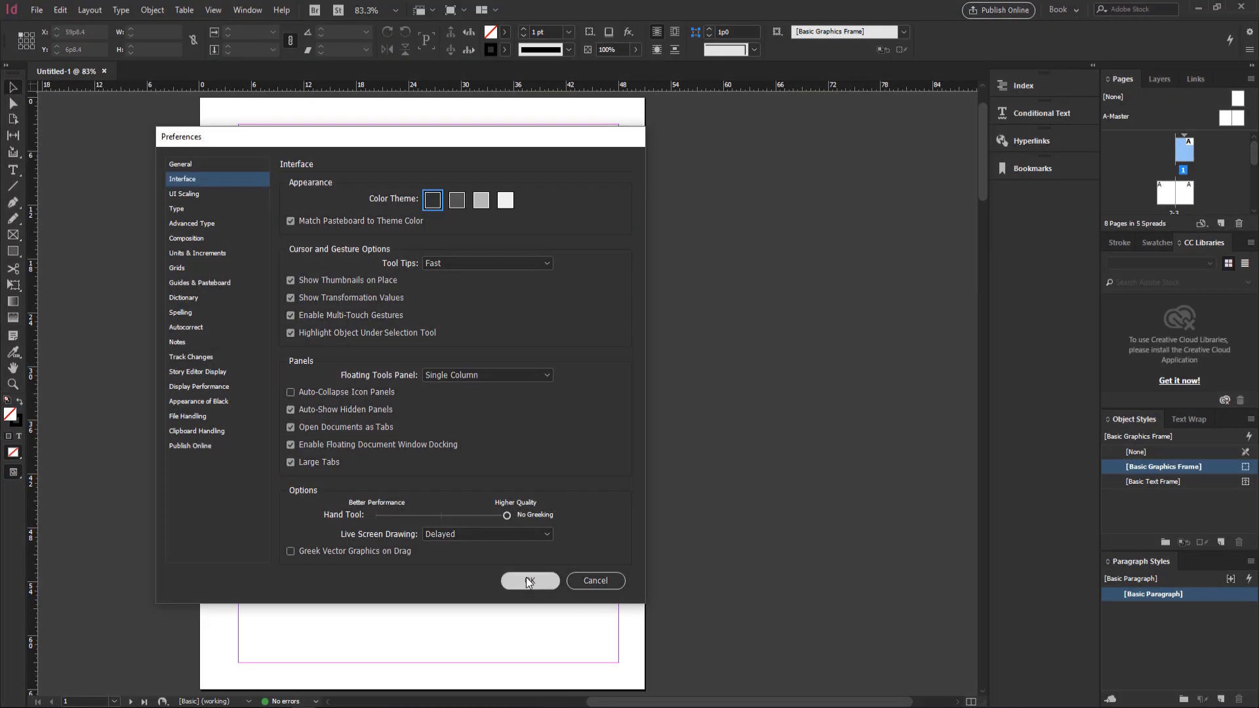
left_click(527, 581)
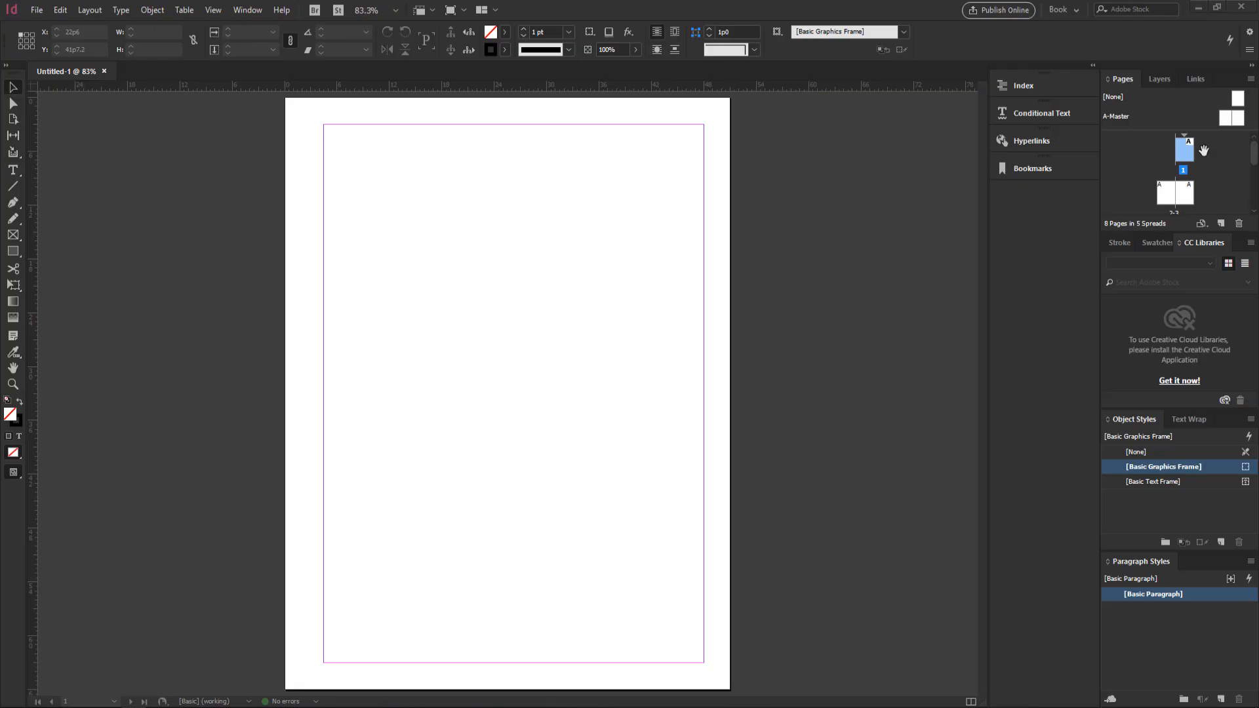
Step: Examine the document's layers and links, and go to page 3 and back to page 1
mouse_move(1253, 155)
left_mouse_down()
mouse_move(1253, 198)
mouse_move(1254, 155)
left_mouse_up()
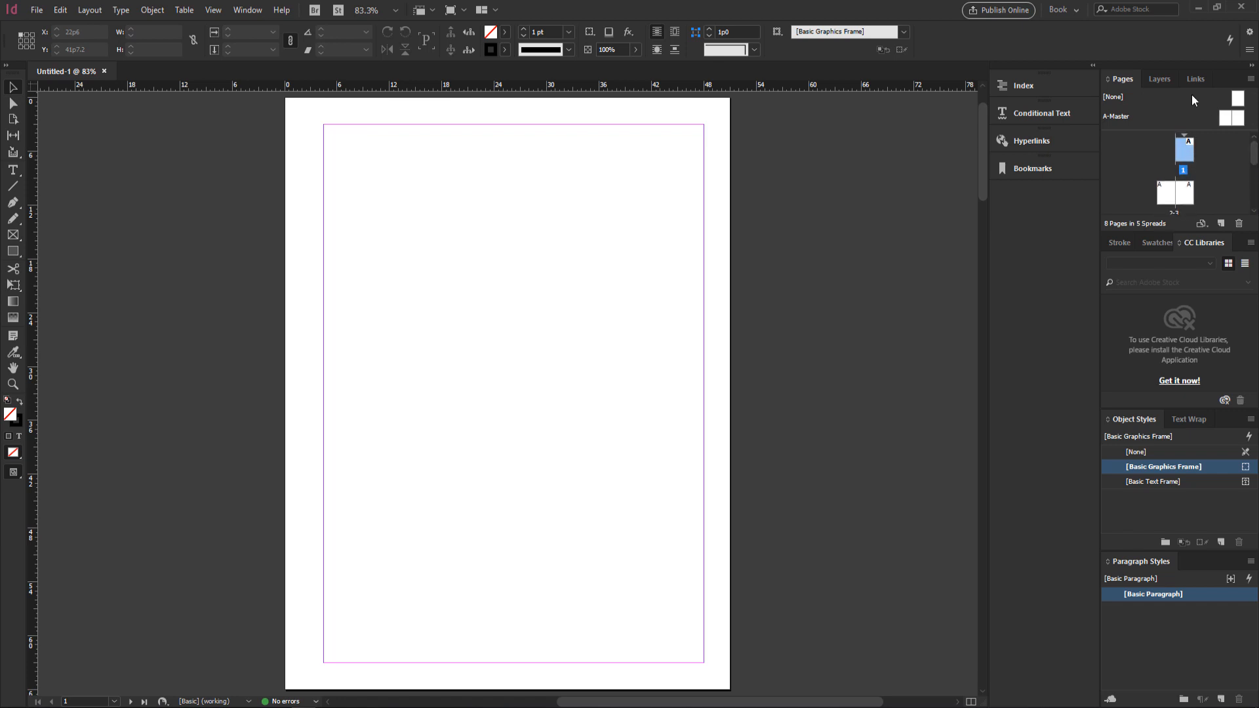
left_click(1157, 79)
left_click(1190, 78)
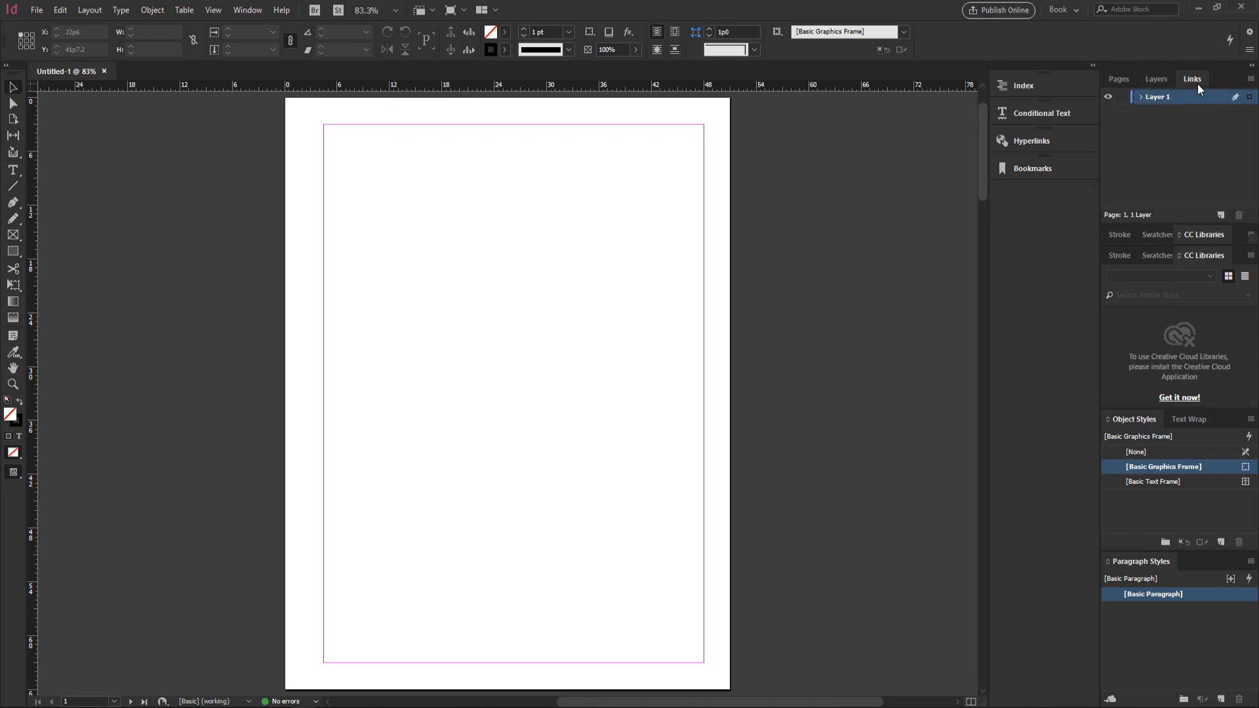
left_click(1164, 79)
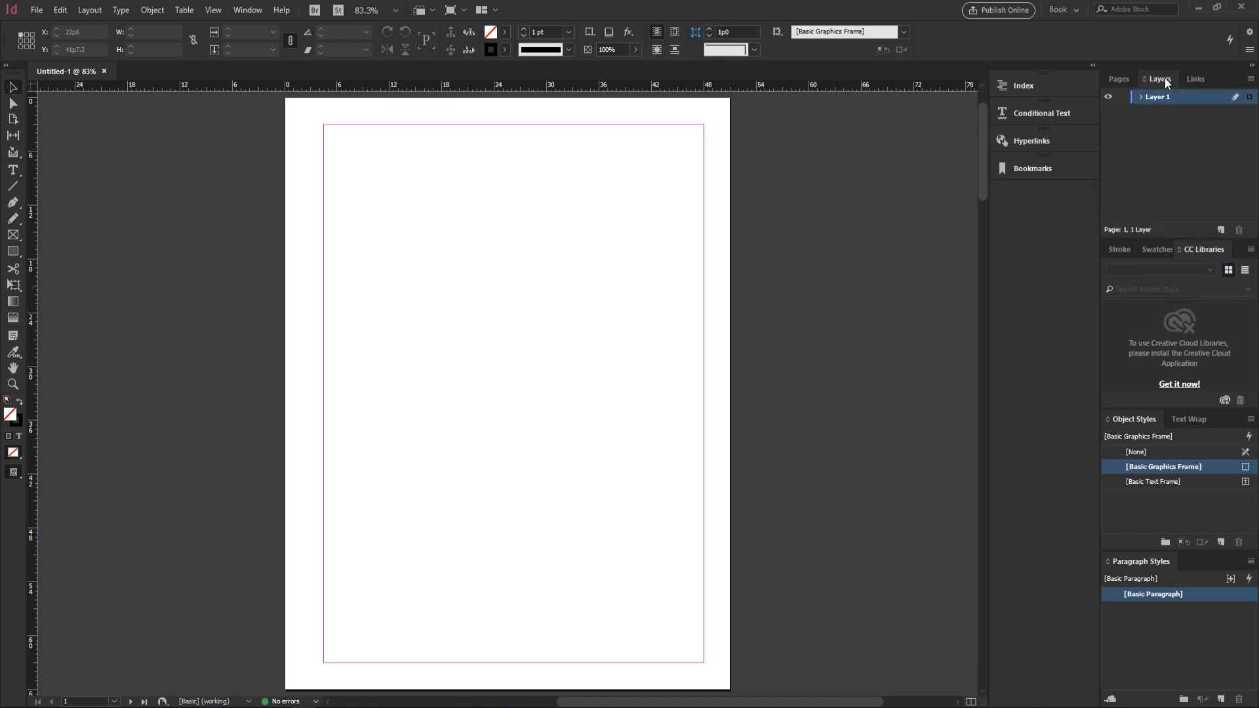
left_click(1126, 78)
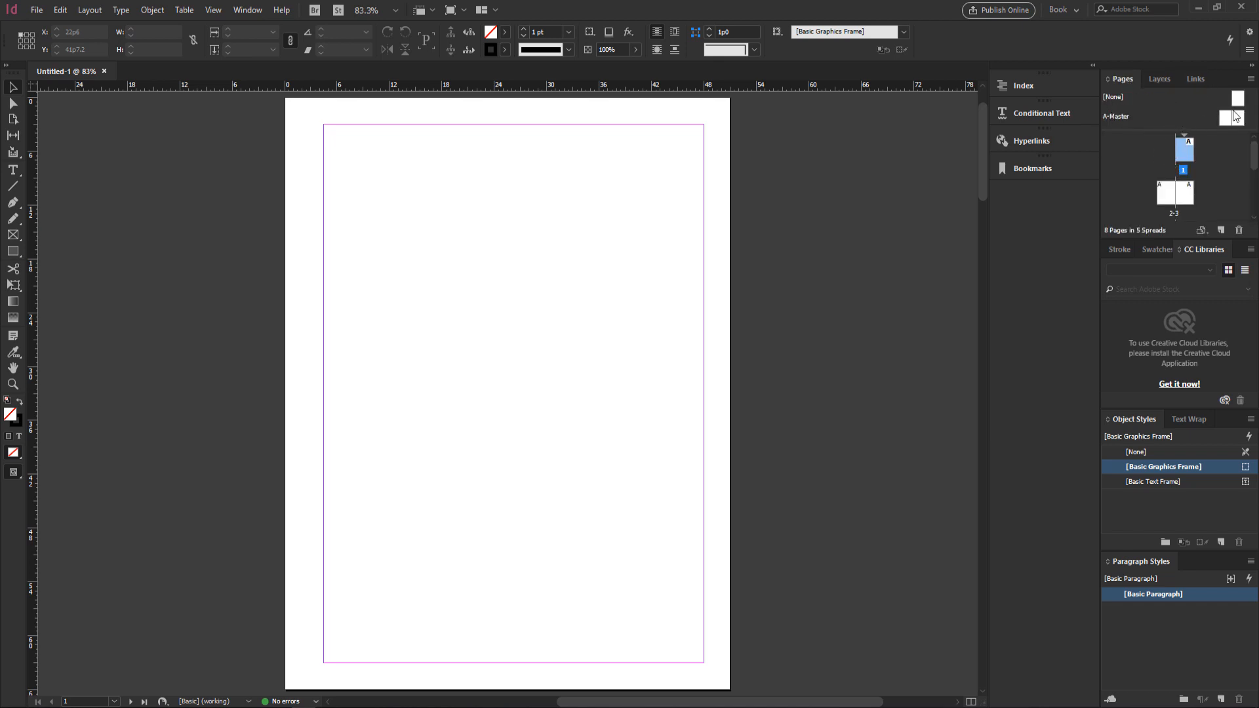
left_click(1170, 197)
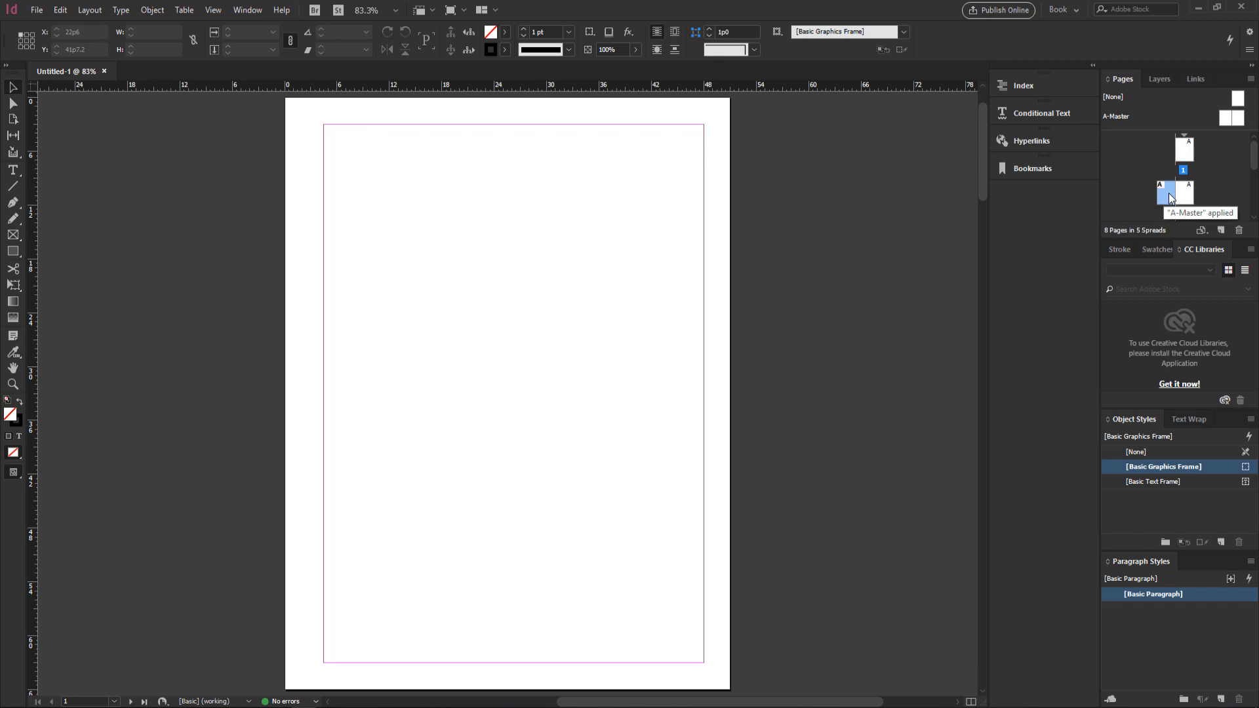
double_click(1183, 192)
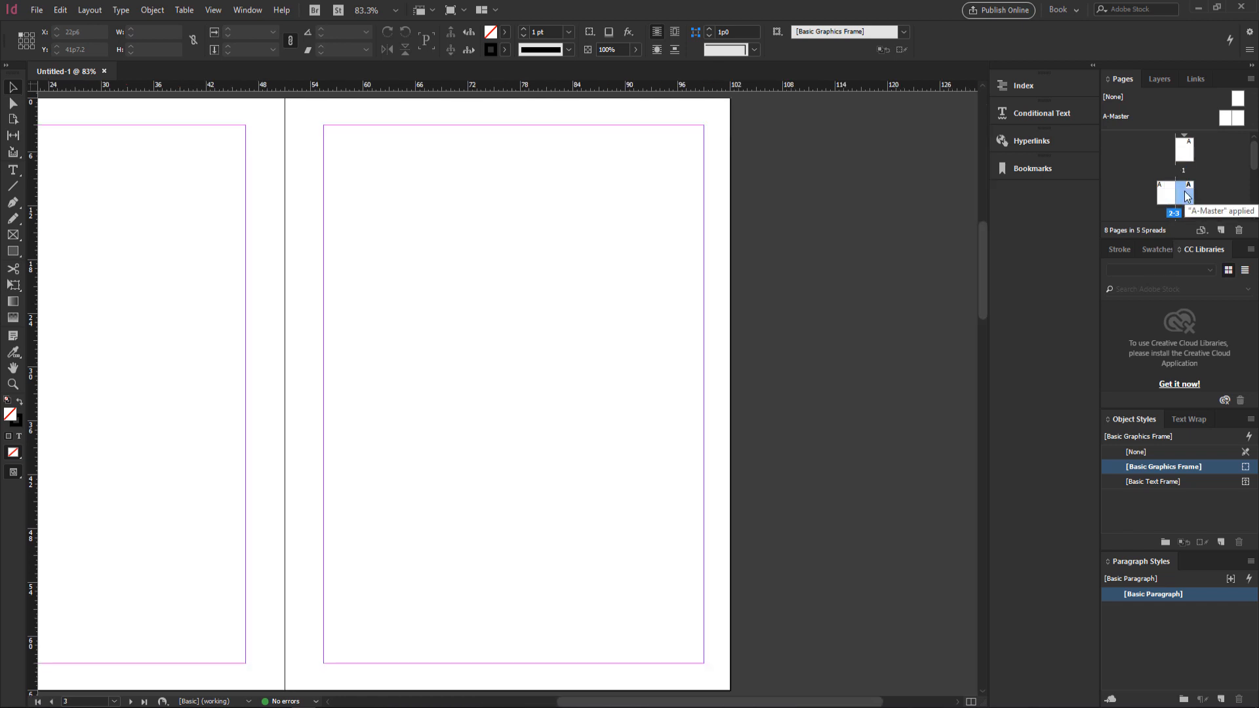
left_click_drag(982, 246, 1031, 132)
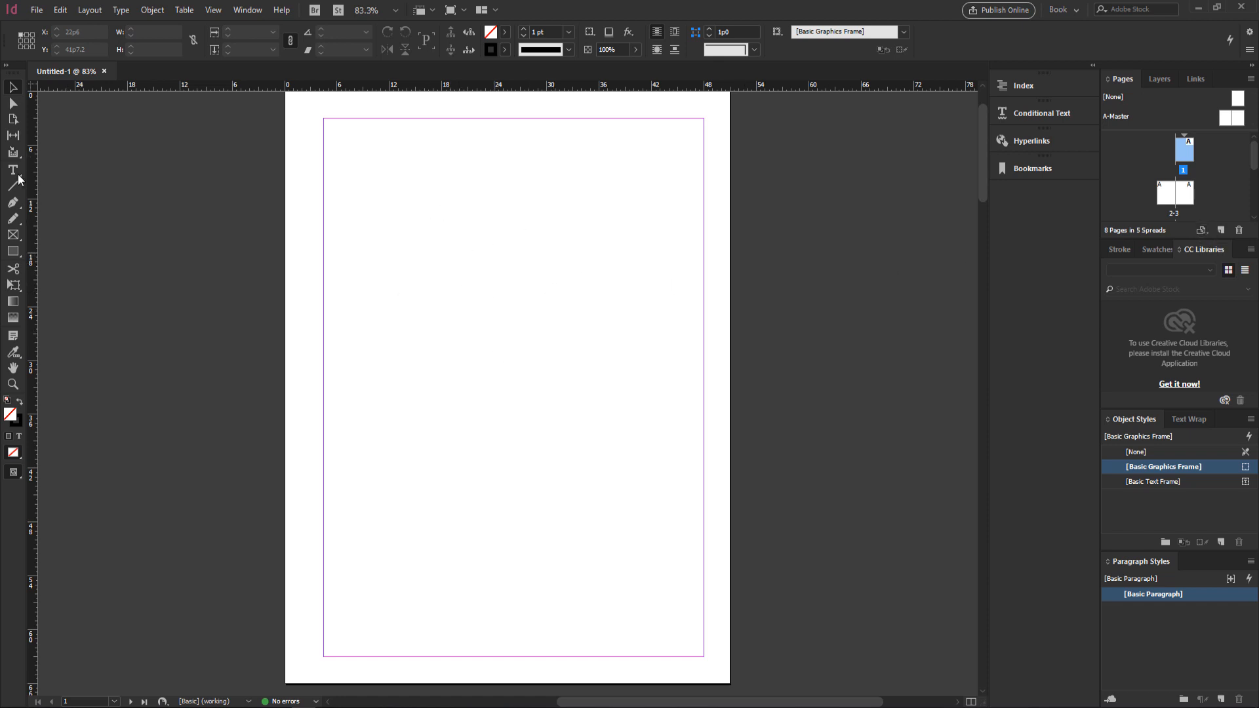
Step: Draw a rectangular graphics frame between the side margins on page 1, about 43p6 wide and 19p5 high
left_click(13, 235)
left_click_drag(324, 291, 703, 464)
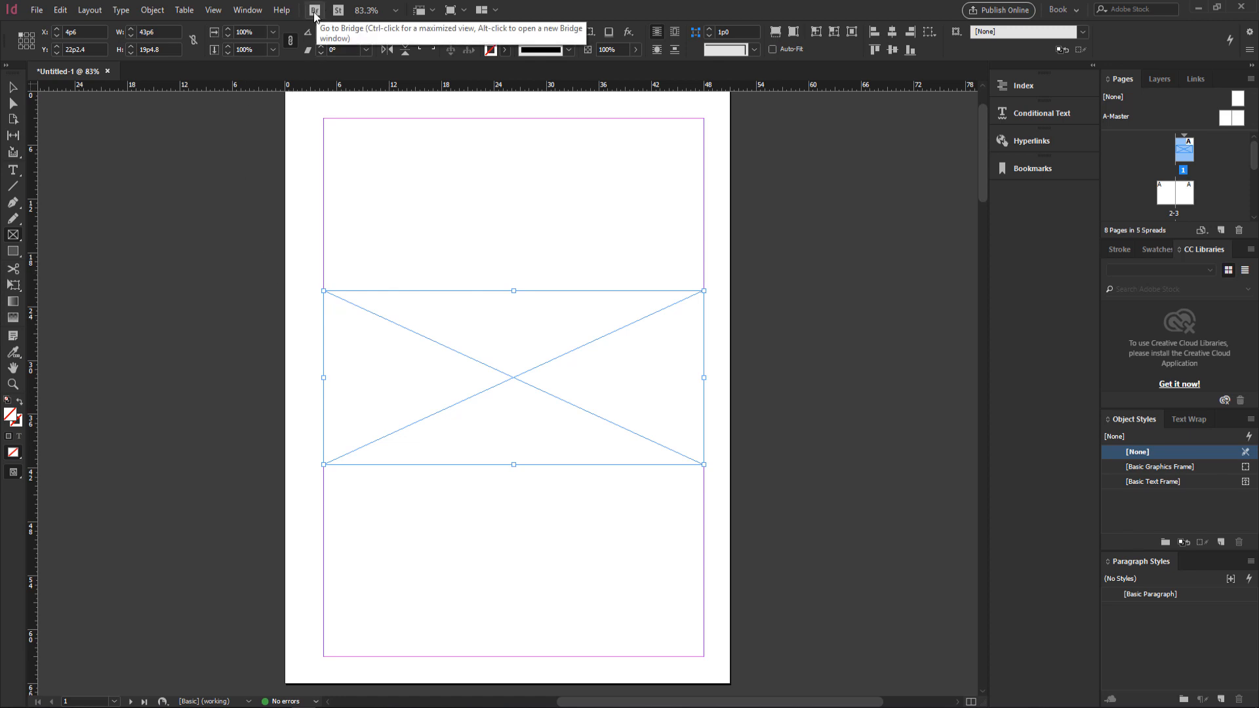
left_click(257, 10)
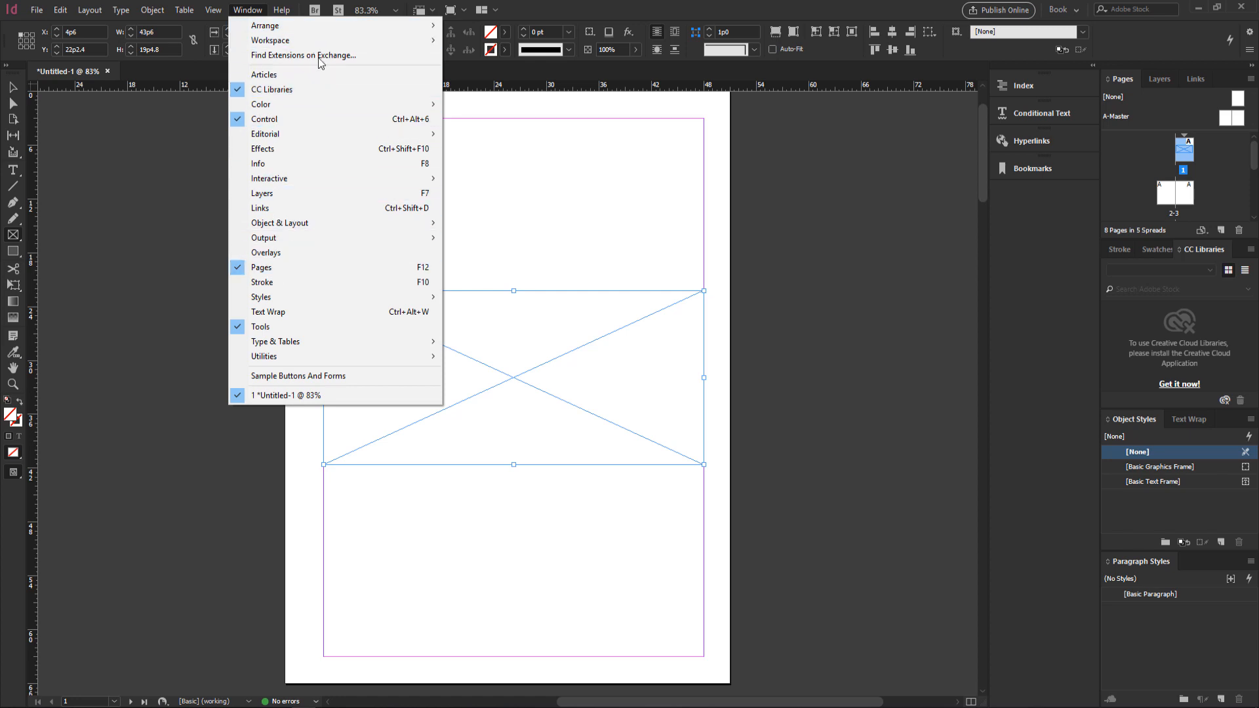
Step: Browse the images folder in Bridge and place the beach photo whose name starts with 46501904 into the empty frame
left_click(315, 11)
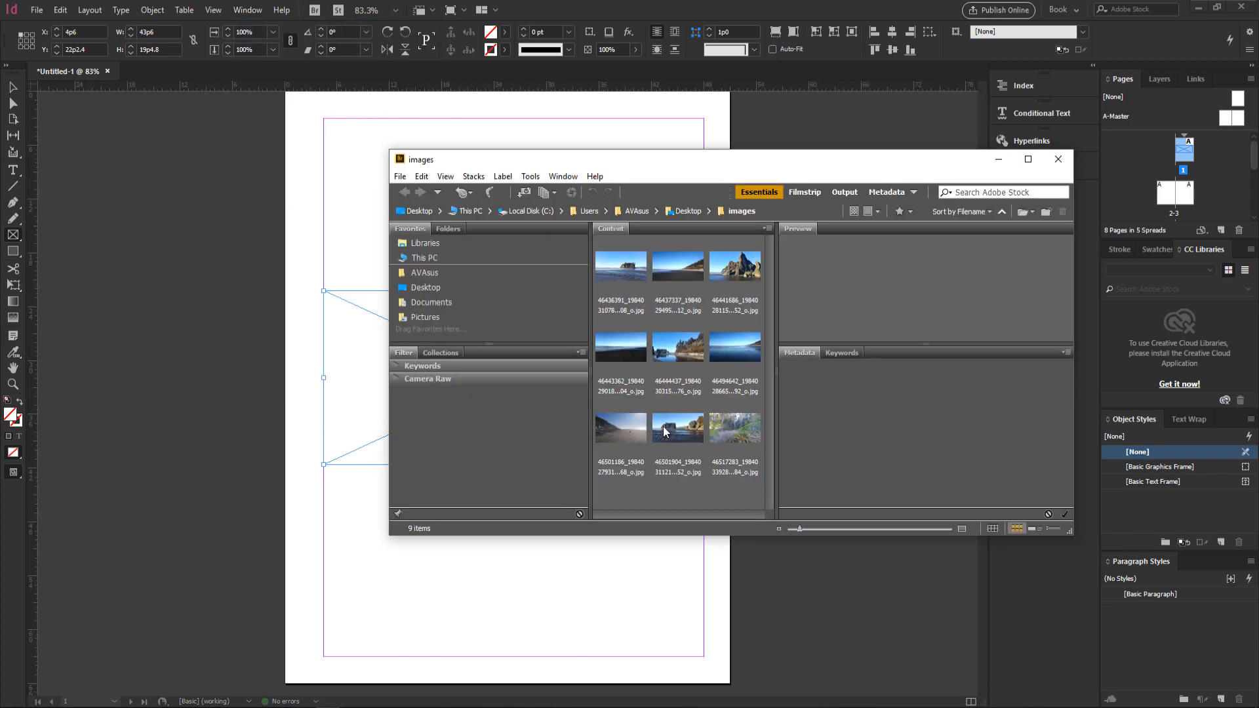
left_click(663, 423)
left_click_drag(669, 429, 694, 136)
left_click(1001, 159)
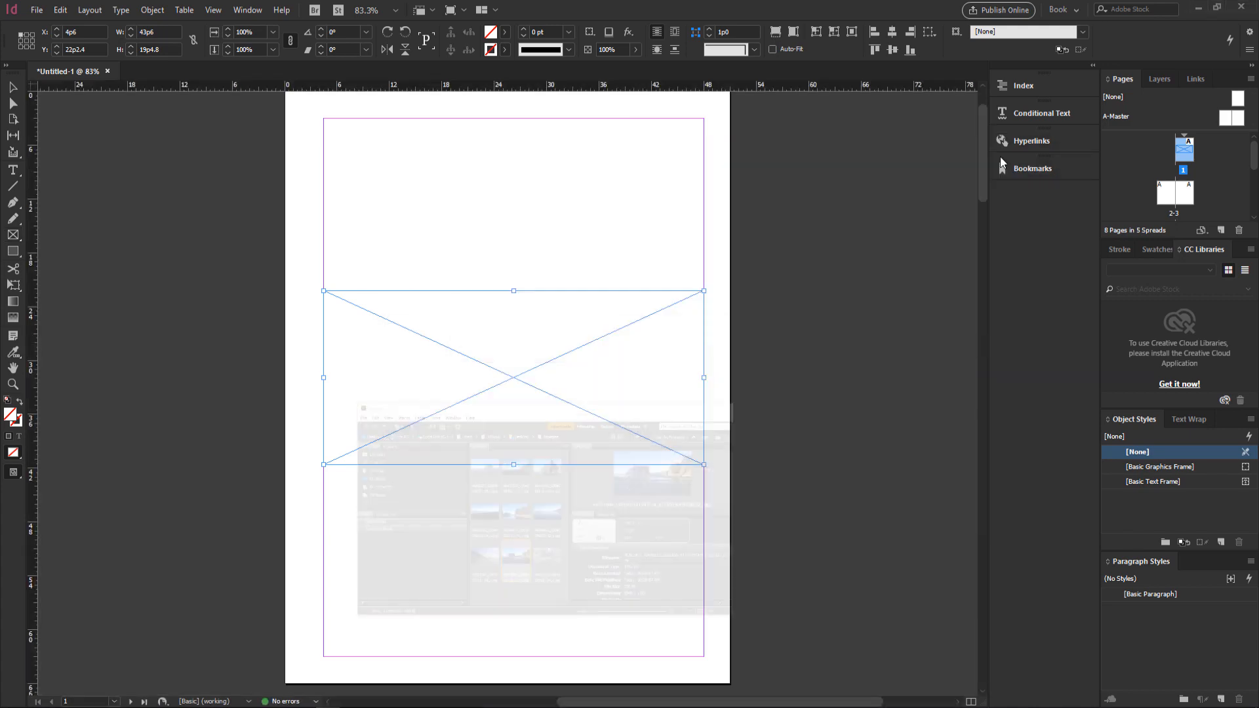
left_click(467, 365)
Step: Apply Fill Frame Proportionally to the placed photo and move its frame up to the top margin
right_click(466, 365)
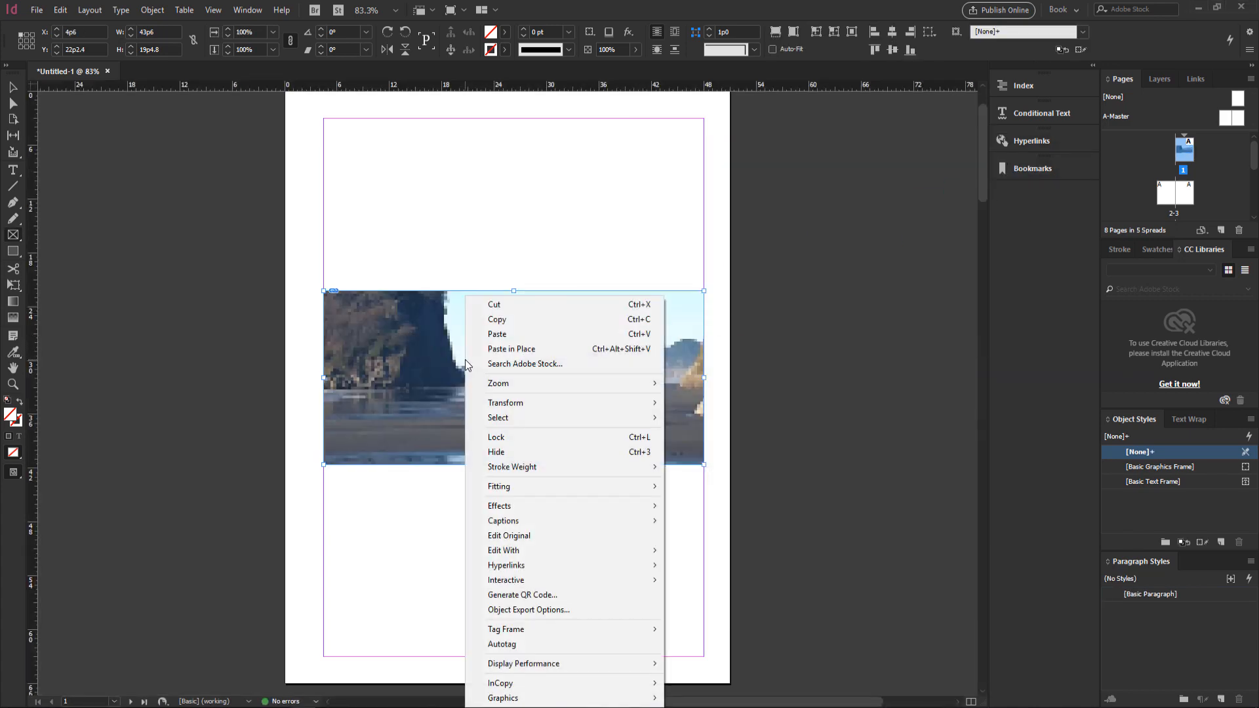
left_click(721, 486)
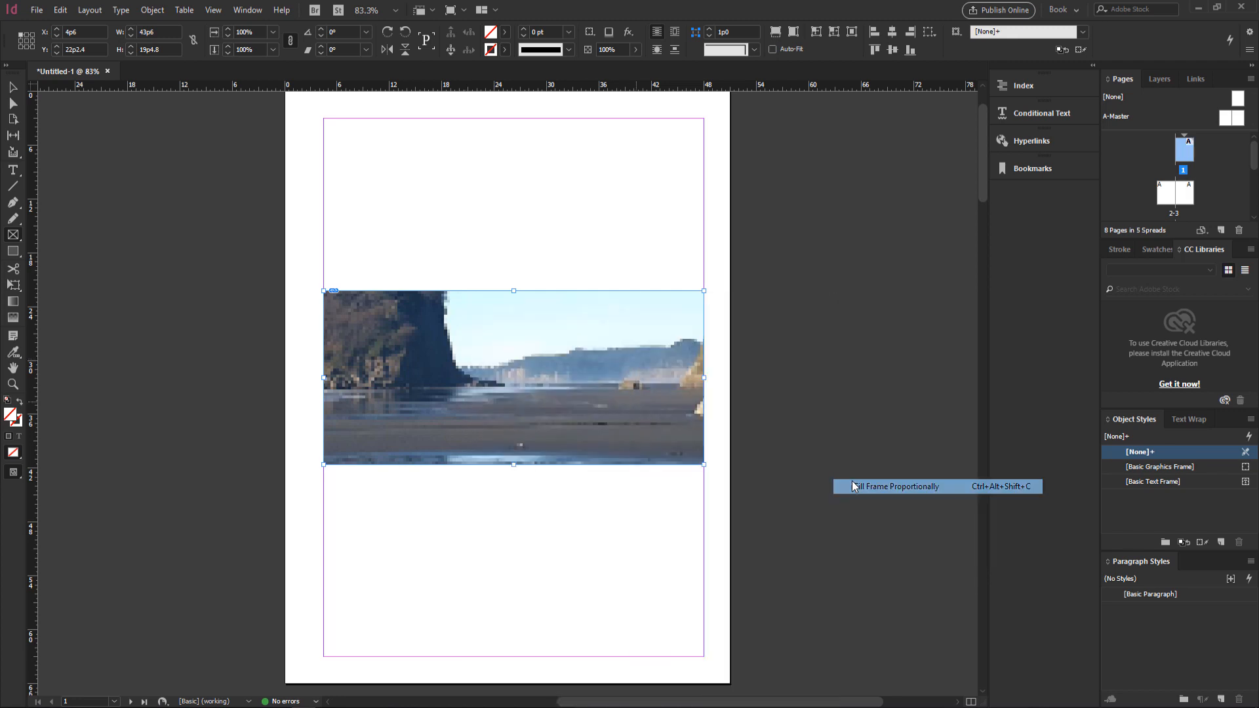
left_click_drag(399, 372, 405, 194)
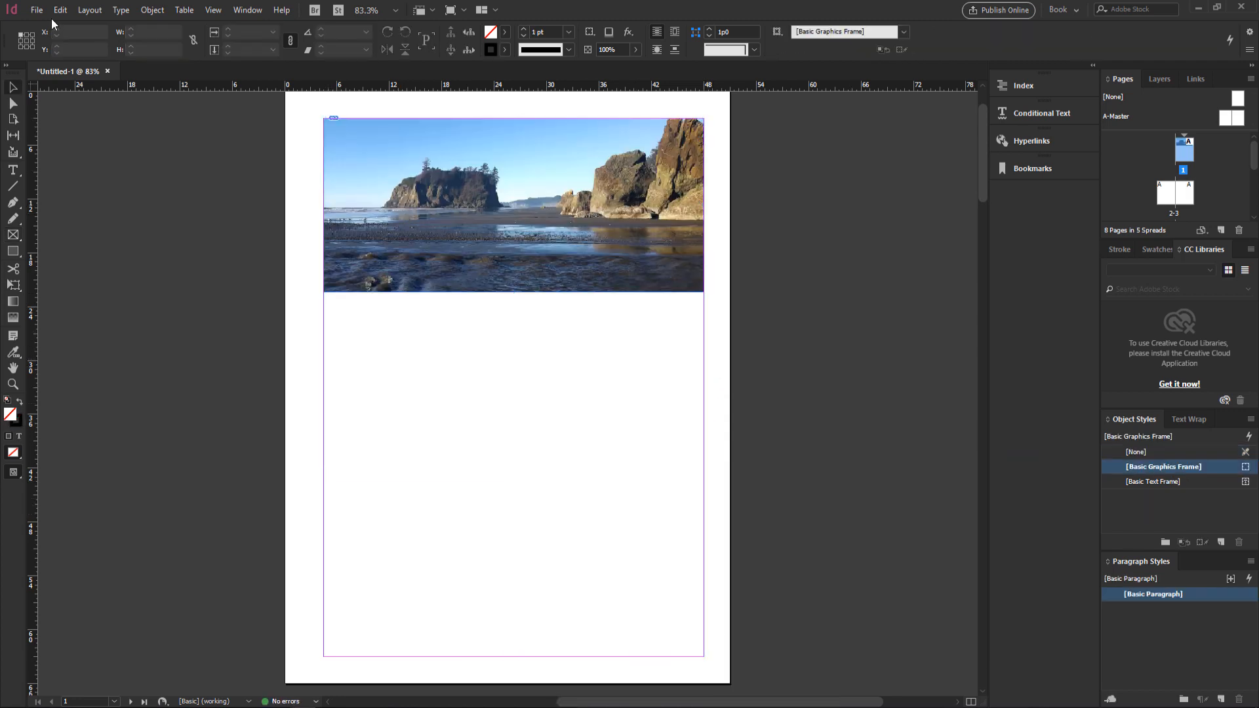
Step: Place the beach photo whose name starts with 46443362 below the first, about 42p0 by 24p0, and align it to the left margin
left_click(38, 11)
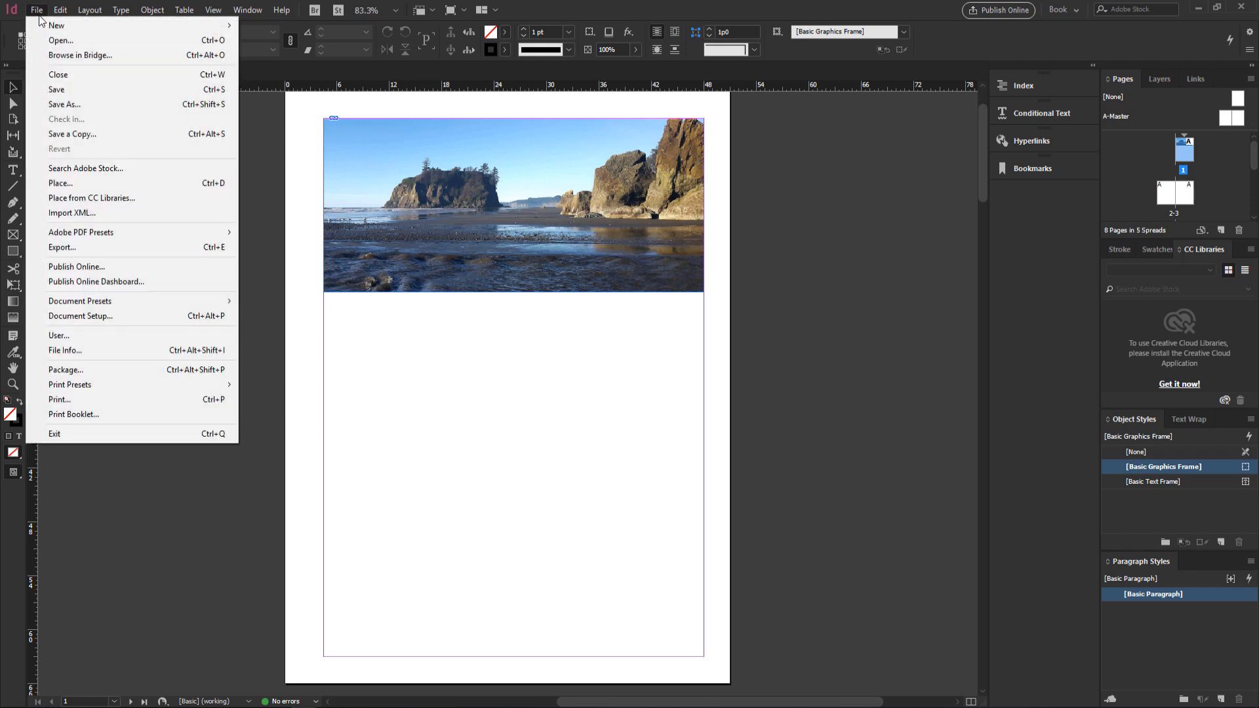
left_click(94, 190)
left_click(803, 340)
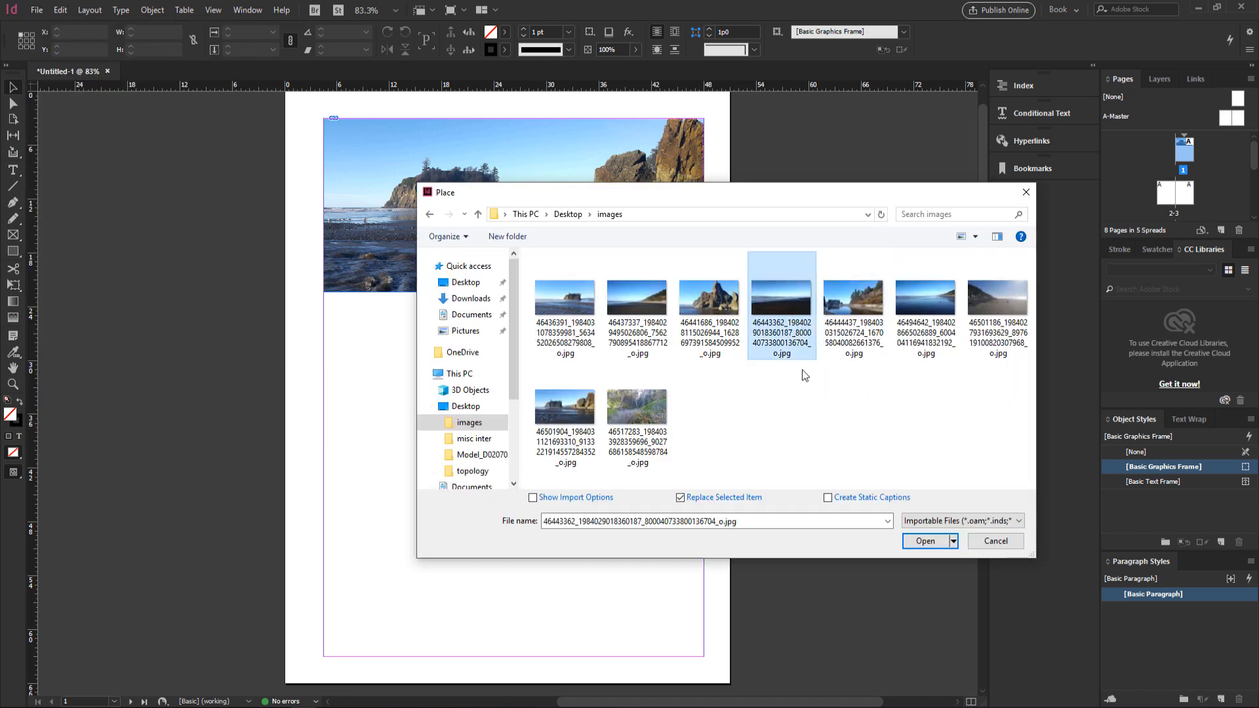
left_click(931, 542)
left_click_drag(331, 356, 673, 581)
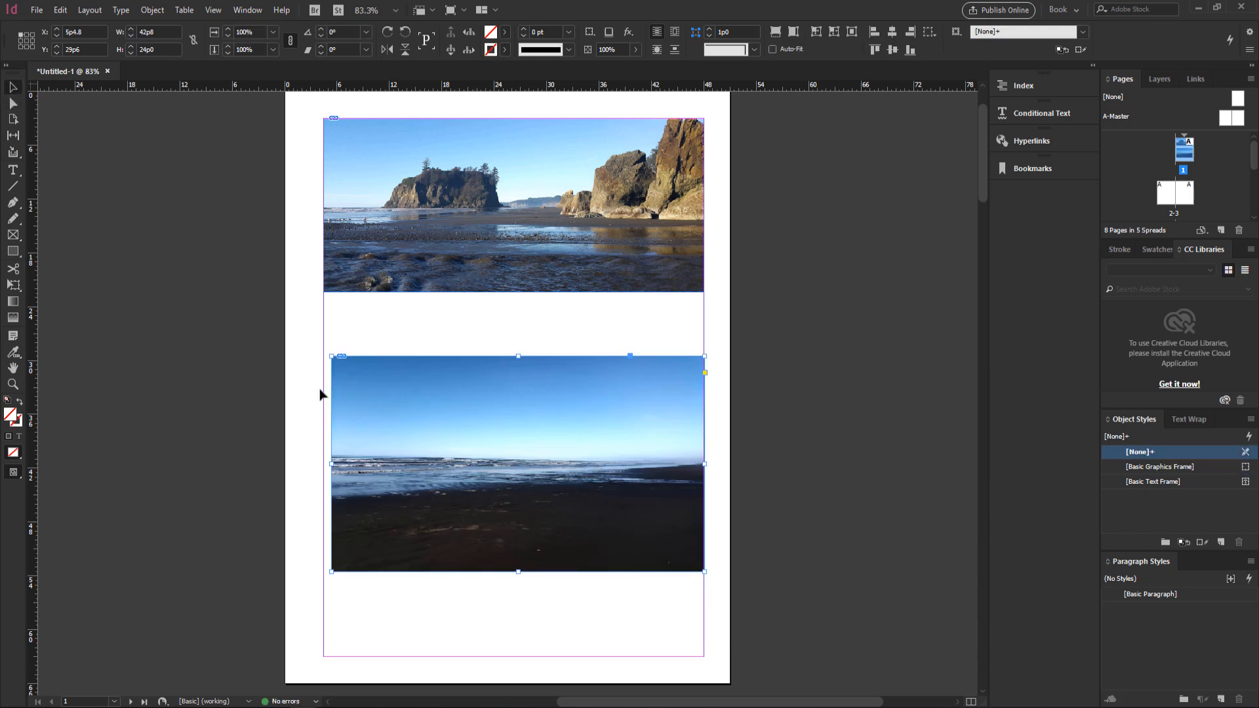
mouse_move(417, 437)
left_mouse_down()
mouse_move(399, 416)
mouse_move(410, 416)
mouse_move(410, 446)
left_mouse_up()
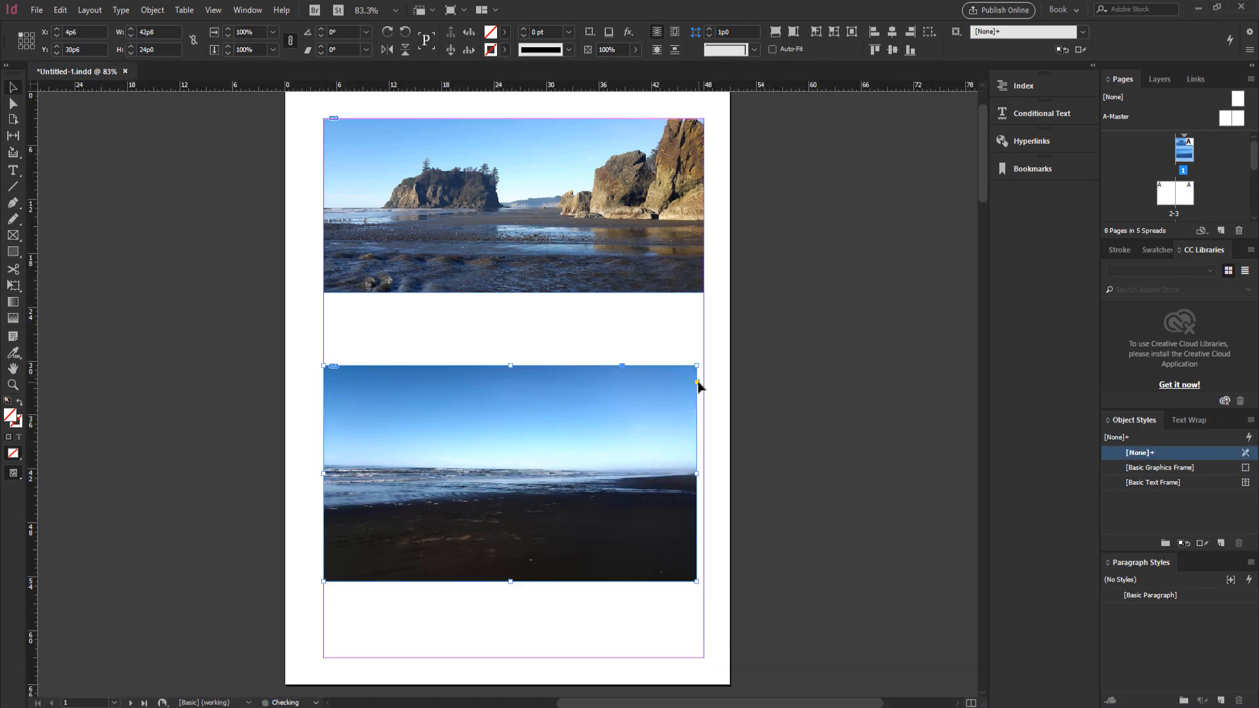
Step: Resize the lower photo's frame to 43p6 wide and about 16p8 high, fit the photo to it and move it down
left_click_drag(697, 550, 704, 485)
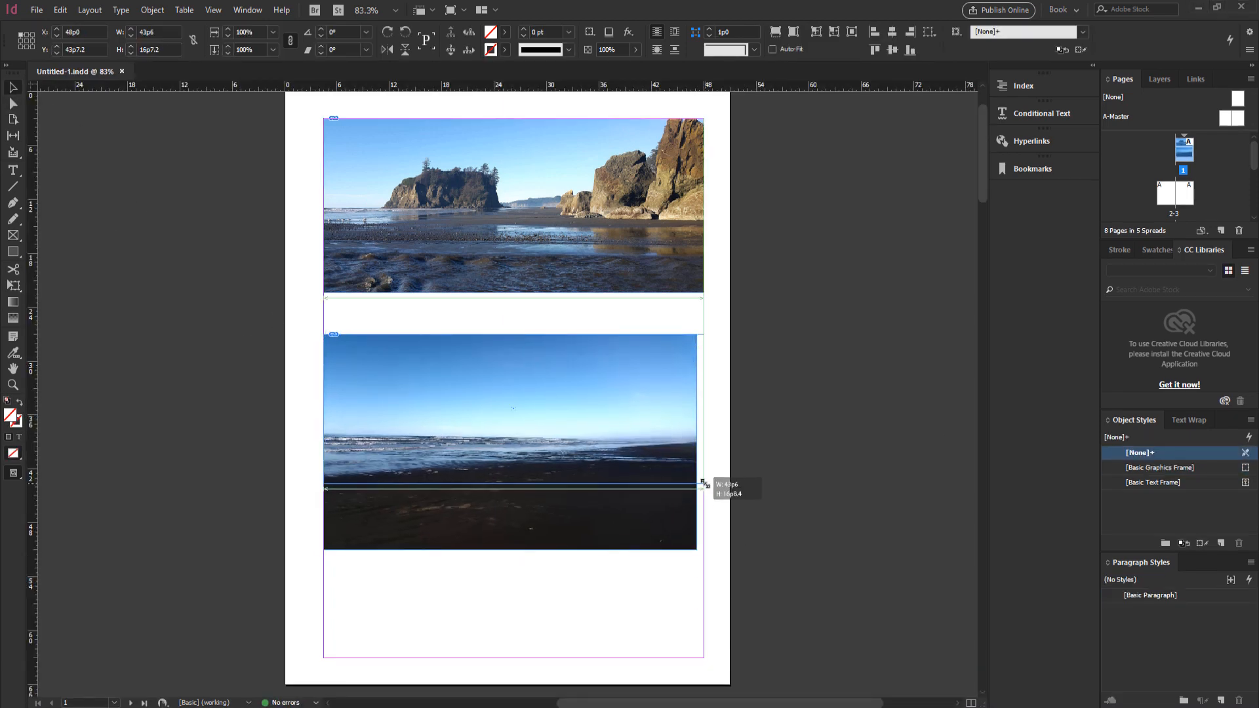
right_click(651, 443)
mouse_move(675, 258)
left_click(878, 275)
left_click_drag(601, 404, 601, 444)
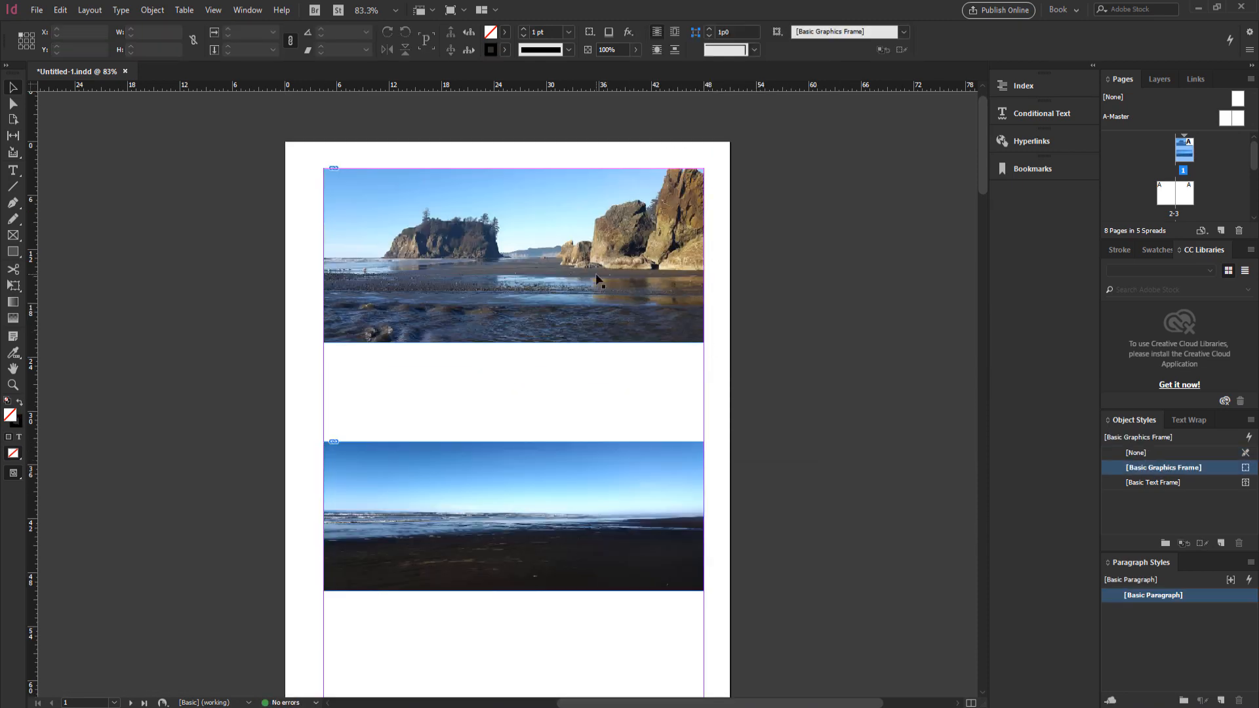
Step: Shorten the upper photo and position it lower, leaving room beneath the top margin
right_click(557, 257)
left_click(559, 314)
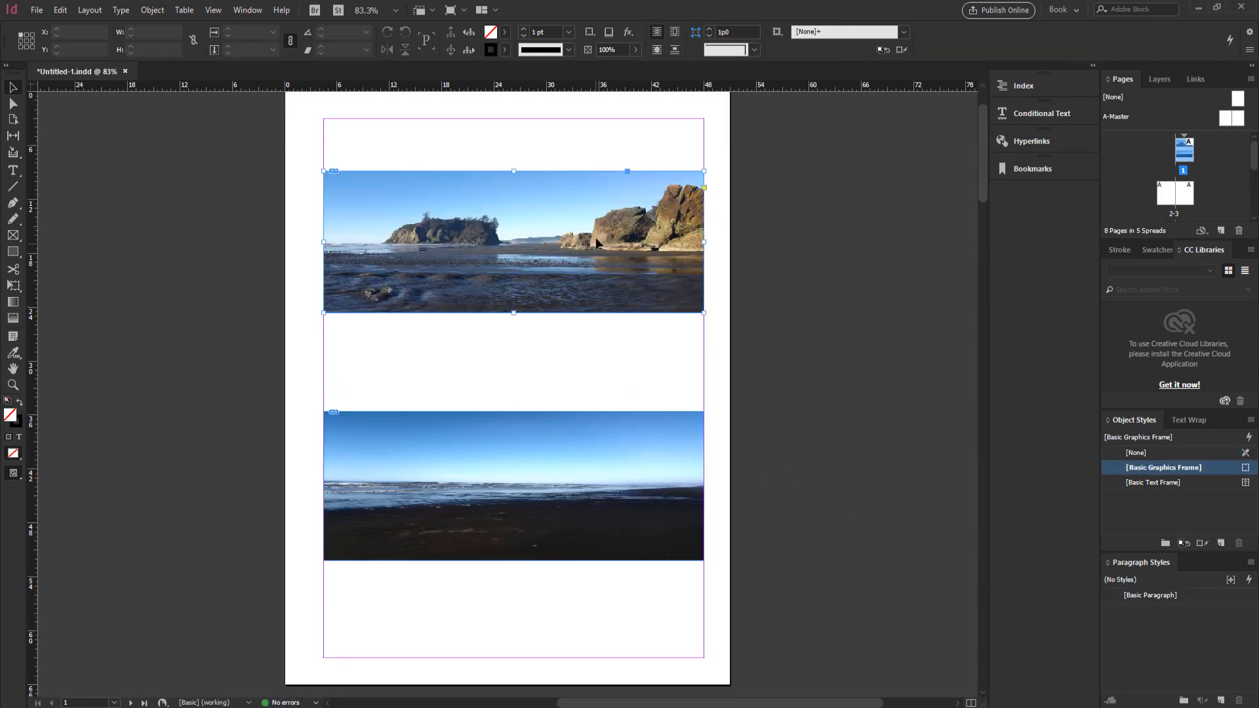
scroll(472, 198, "up", 1)
Step: Add a text frame along the top margin reading "The Best Beaches" and set its text to 36 pt
left_click(20, 174)
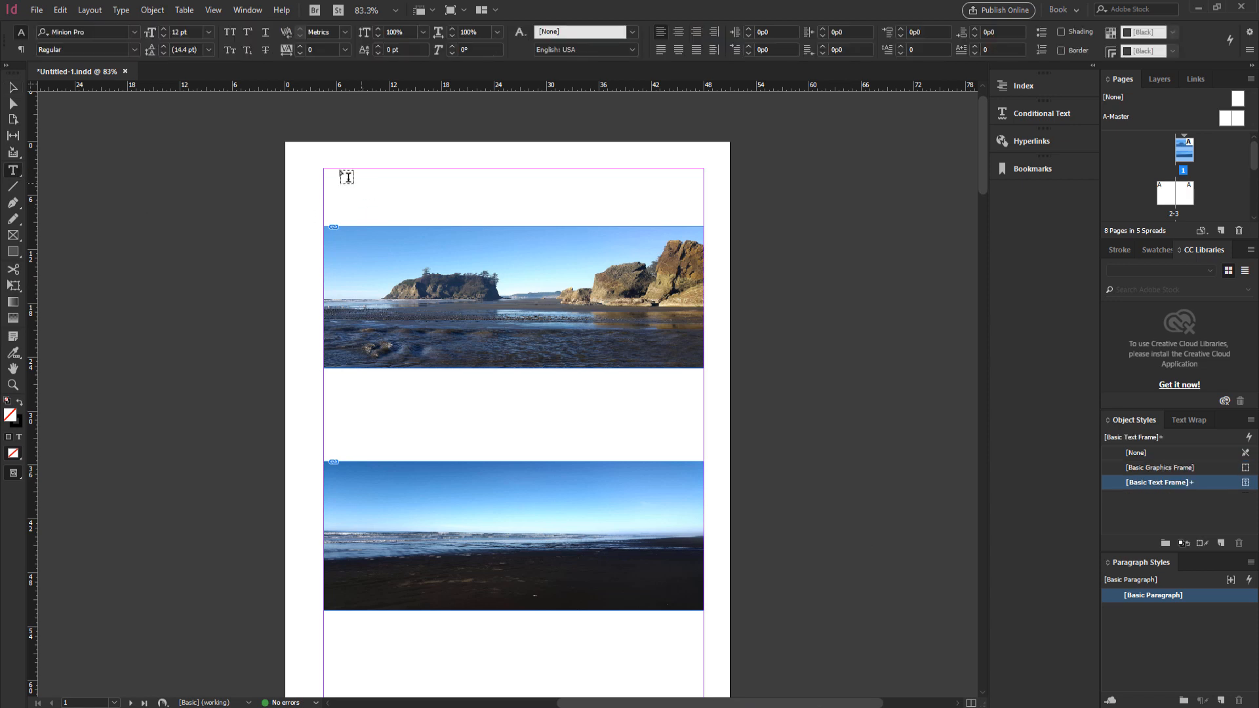
left_click_drag(327, 169, 704, 199)
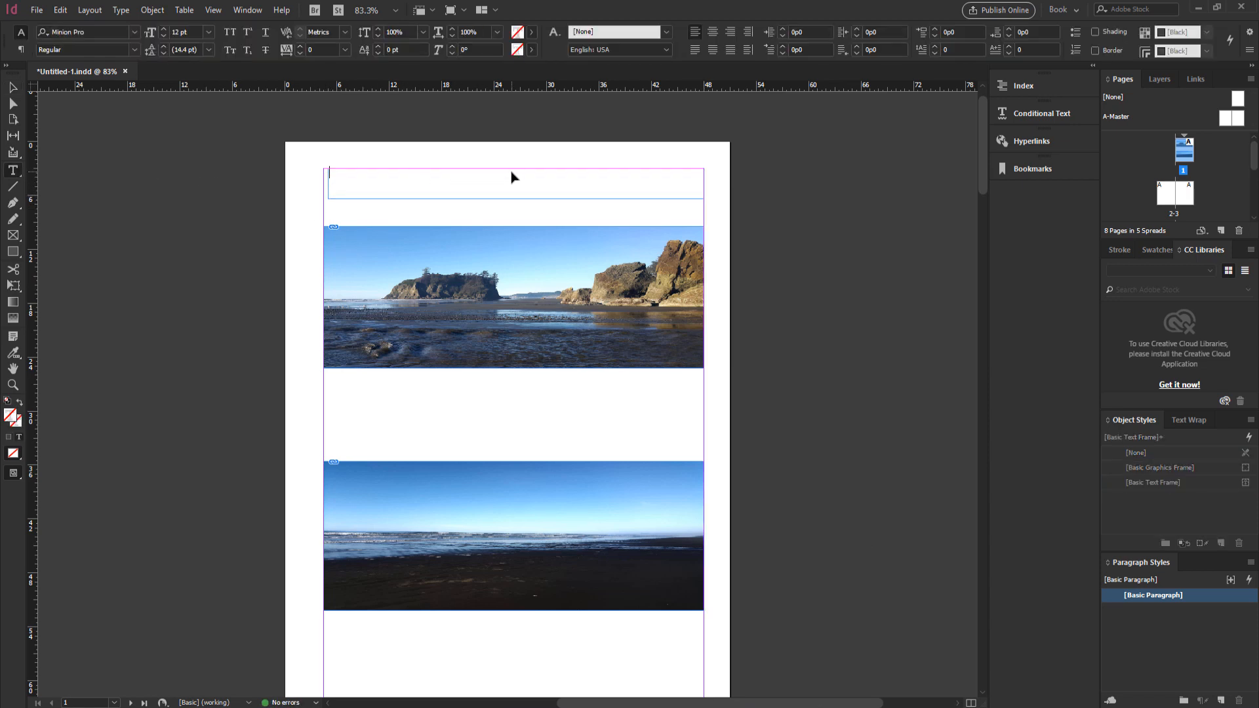
type("The Best Beaches")
key("ctrl+a")
left_click(208, 32)
left_click(203, 149)
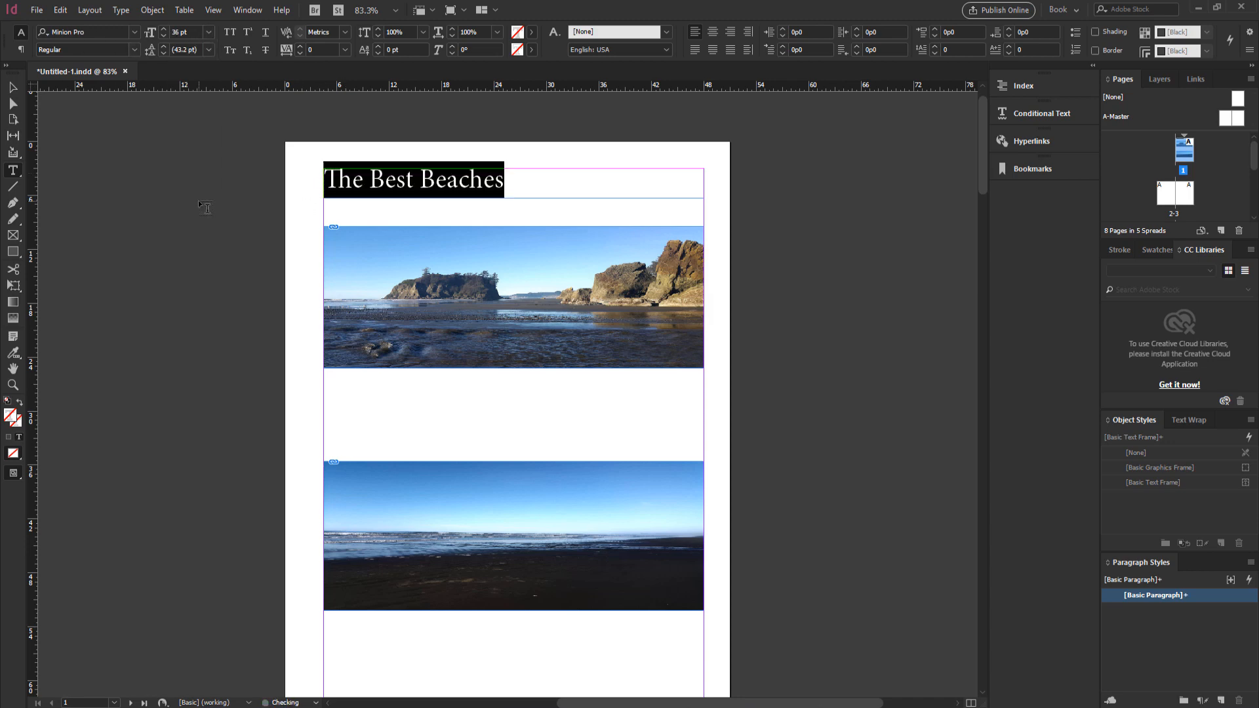
Step: Narrow the title's text frame to sit closer to its text and select the whole title
left_click(13, 87)
left_click_drag(704, 198, 534, 198)
double_click(421, 190)
key("ctrl+a")
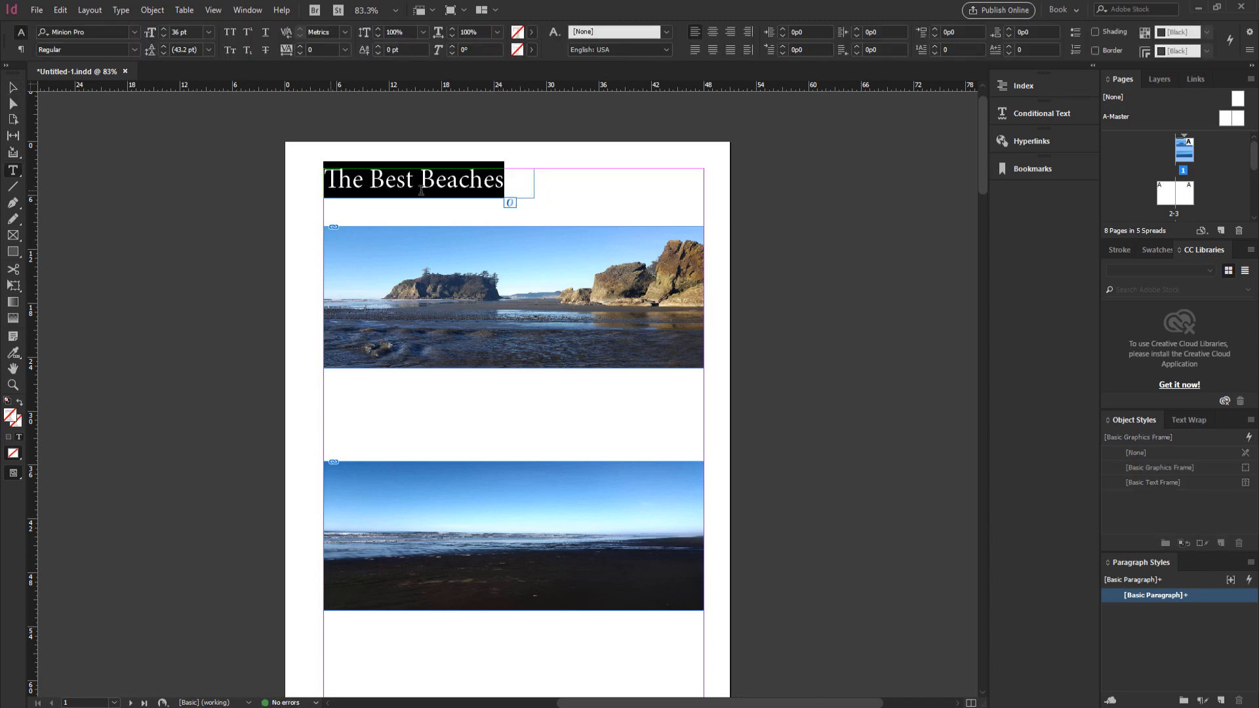
Step: Try Franklin Gothic Book and a high-contrast serif font on the title
left_click(121, 10)
mouse_move(157, 39)
left_click(436, 466)
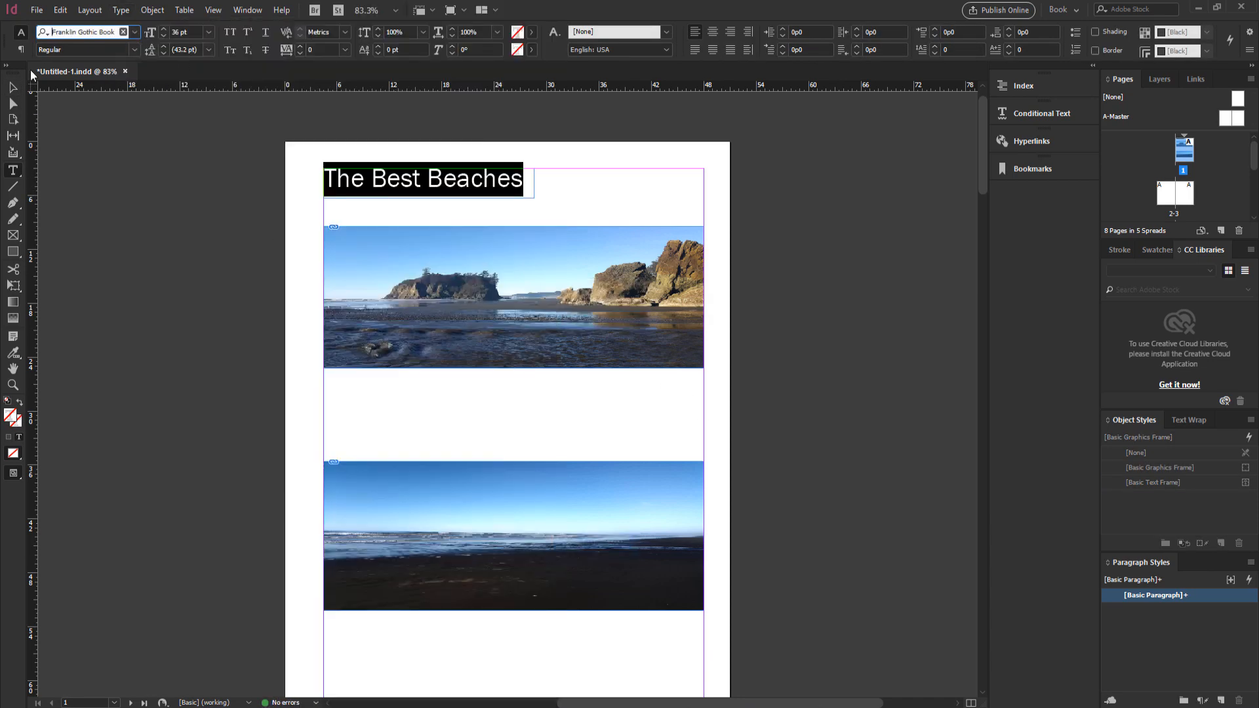
left_click(135, 49)
left_click(99, 76)
left_click(135, 50)
left_click(135, 32)
left_click(272, 199)
Step: Set the title's font to Franklin Gothic Heavy and widen its text frame slightly
left_click(136, 32)
scroll(211, 472, "down", 3)
left_click(274, 598)
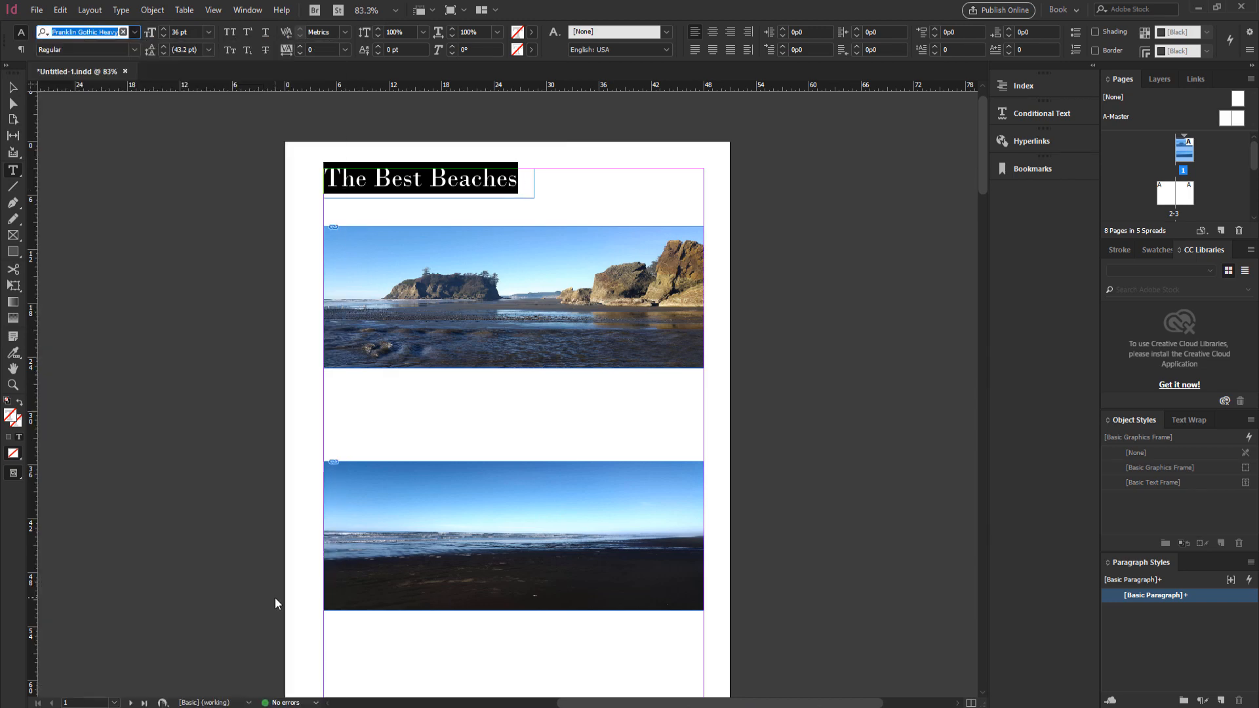
left_click(197, 477)
left_click(13, 87)
left_click_drag(534, 187, 569, 190)
left_click(263, 250)
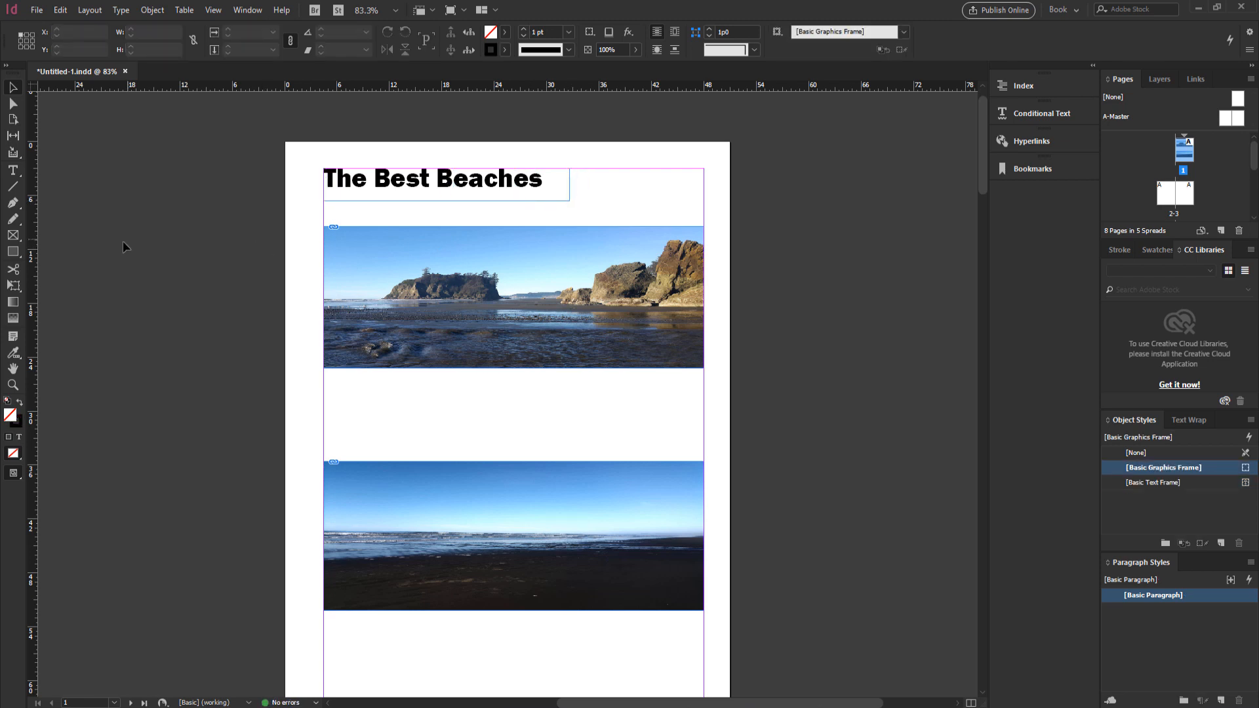
Step: Add a small text frame between the title and the upper photo, near the right margin, reading "Washington State"
left_click(13, 170)
left_click_drag(585, 193, 566, 252)
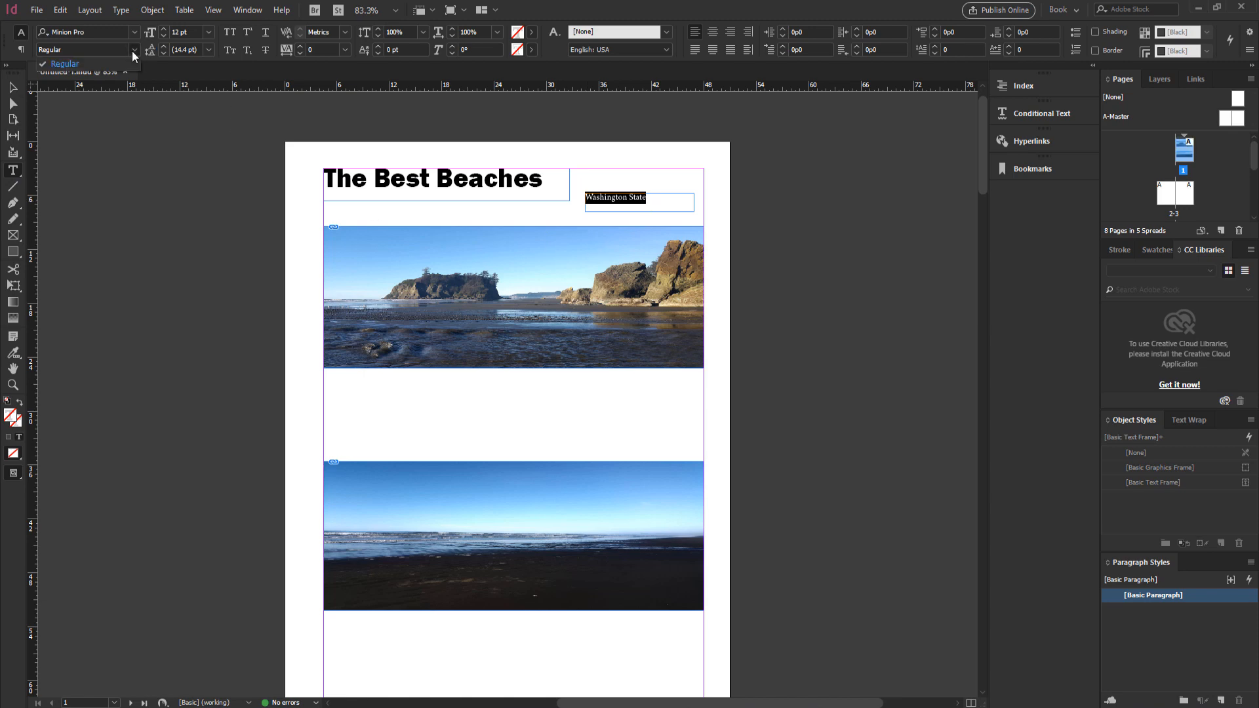
Step: Set the "Washington State" subtitle's font to Arial Rounded MT Bold and move its frame beneath the end of the title
left_click(135, 32)
scroll(280, 275, "up", 7)
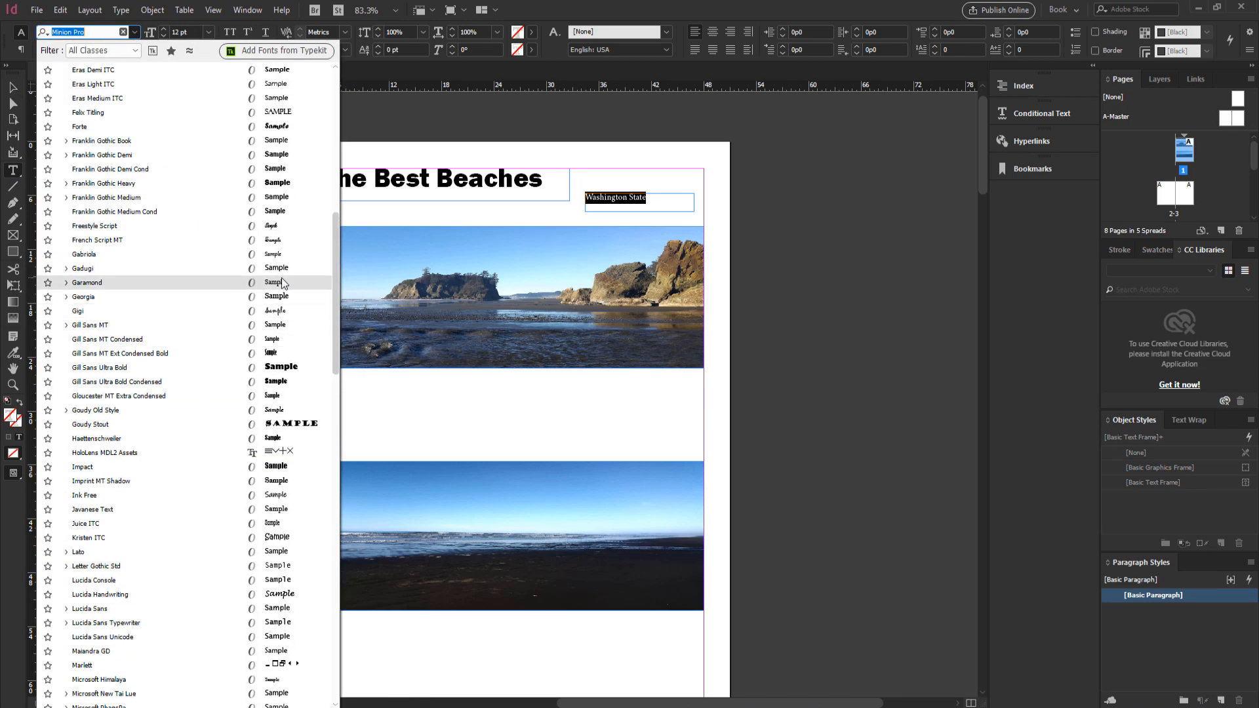
scroll(281, 274, "up", 7)
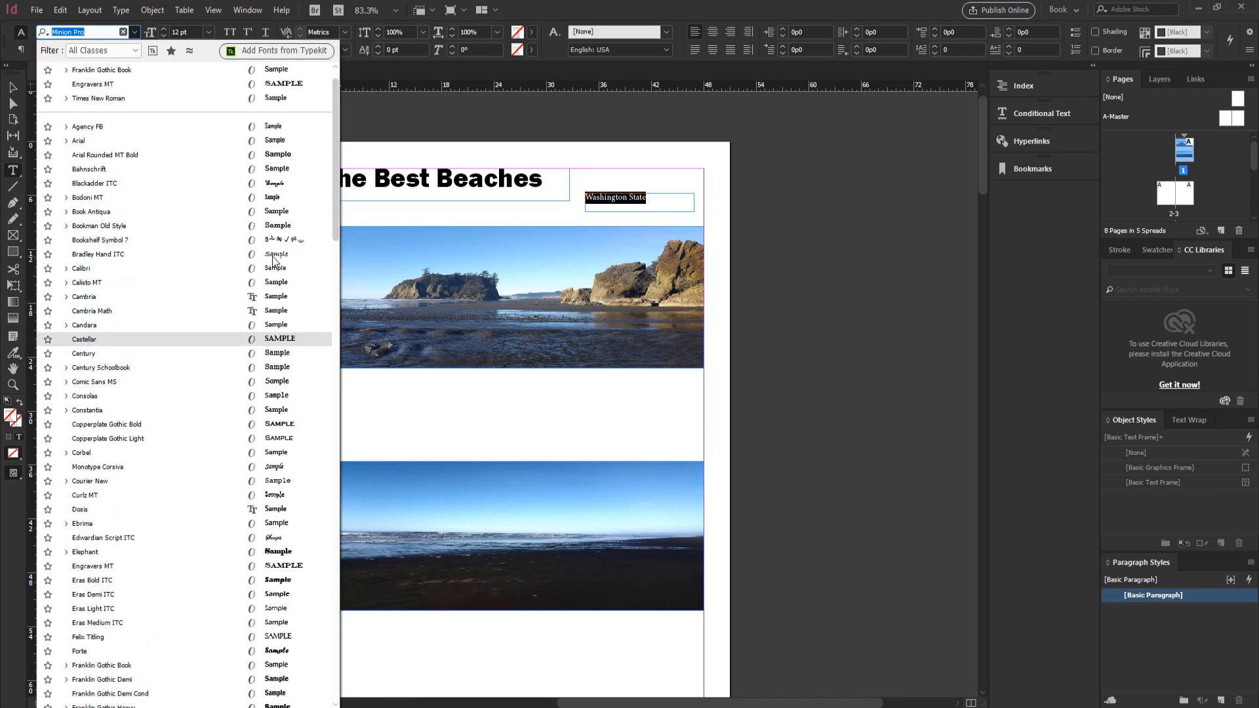
left_click(256, 160)
key("Escape")
left_click_drag(622, 203, 473, 196)
Step: Nudge the upper beach photo upward until it sits just below the subtitle's frame, then deselect it
left_click(559, 269)
scroll(559, 268, "down", 1)
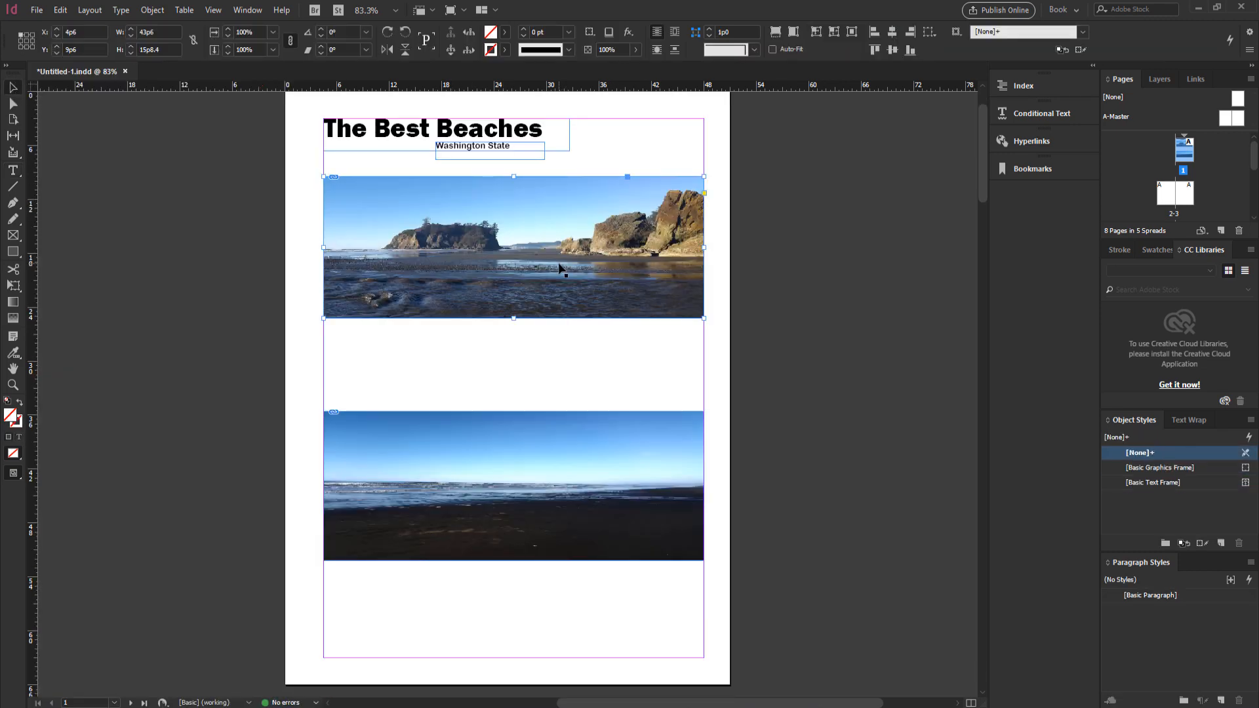
key("Up")
key("Up")
key("Up")
key("Up")
key("Up")
key("Up")
key("Up")
key("Up")
key("Up")
key("Up")
key("Up")
key("Up")
key("Up")
key("Up")
key("Up")
key("Up")
key("Up")
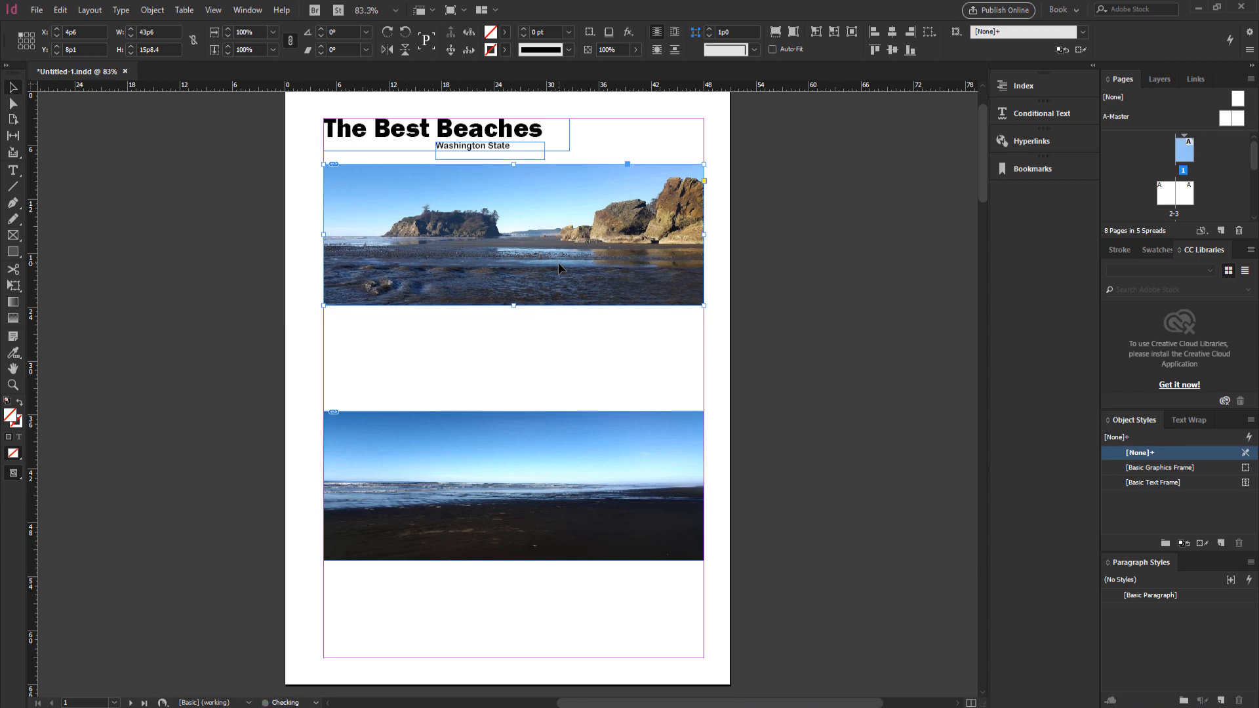
key("Up")
key("Up")
key("Up")
key("Up")
key("Up")
left_click(821, 403)
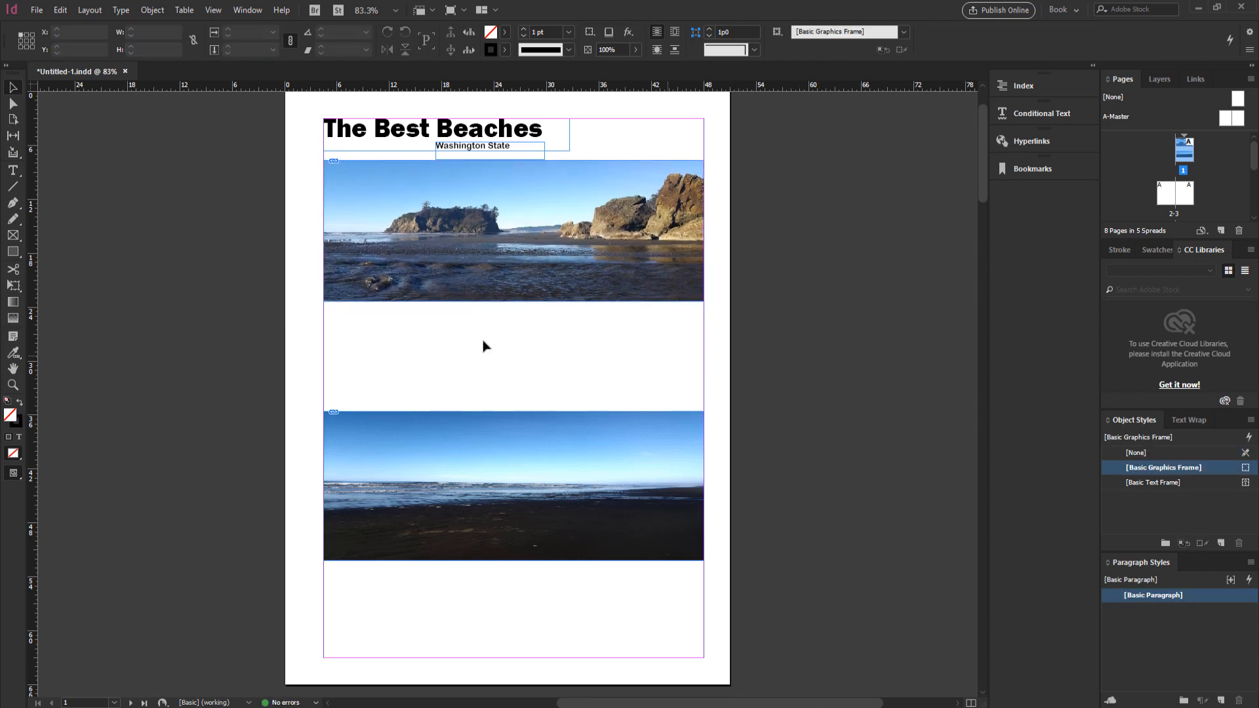
Step: Draw a text frame about 43p6 wide and 10p6 high between the two photos and divide it into 3 columns
left_click(14, 175)
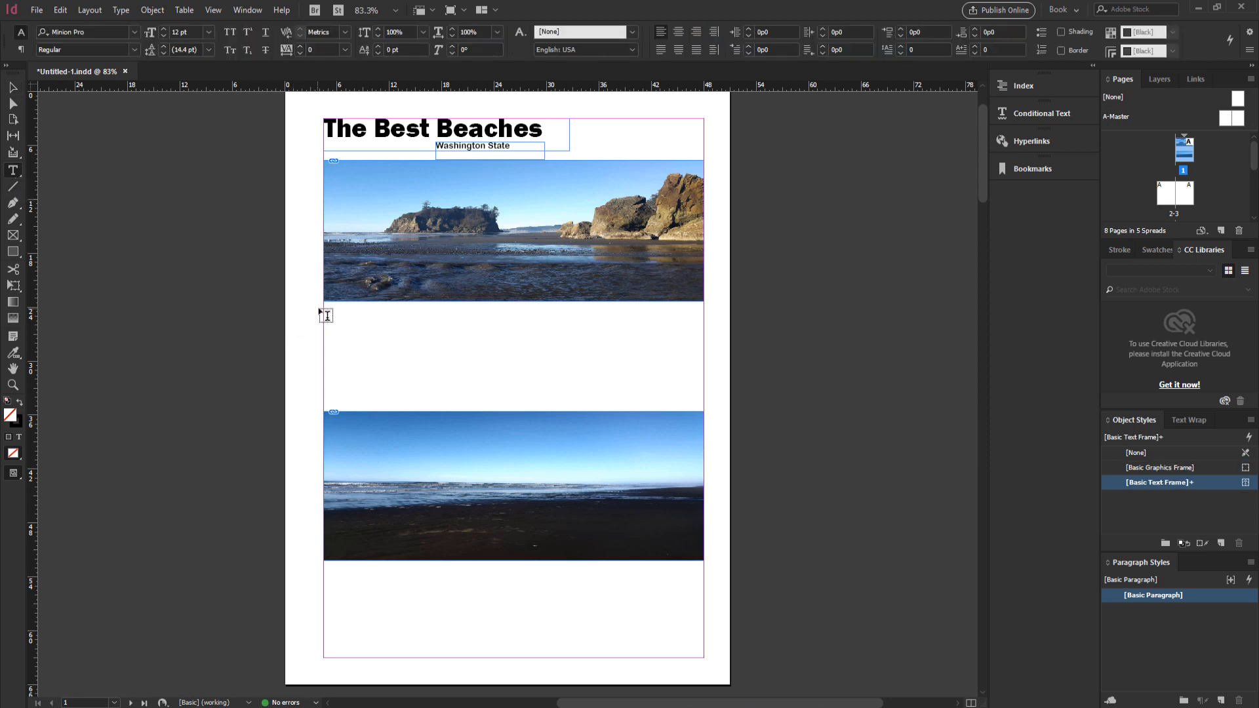
left_click_drag(326, 306, 706, 402)
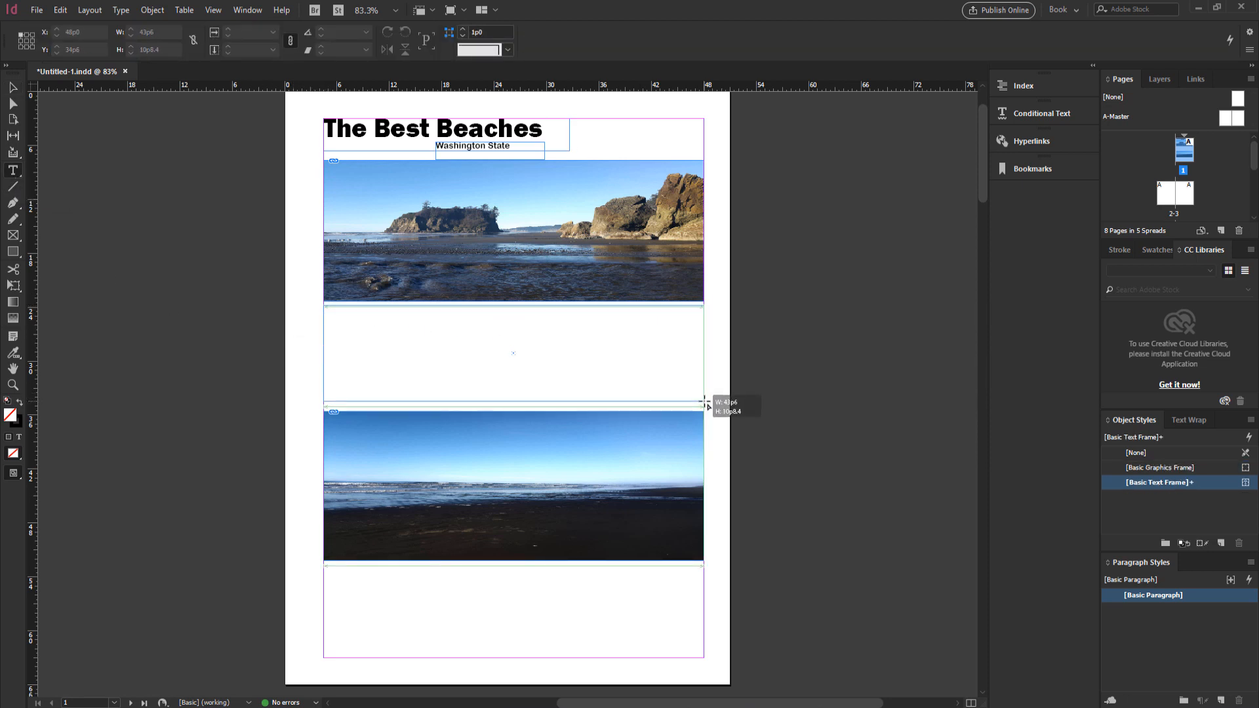
left_click_drag(705, 402, 704, 399)
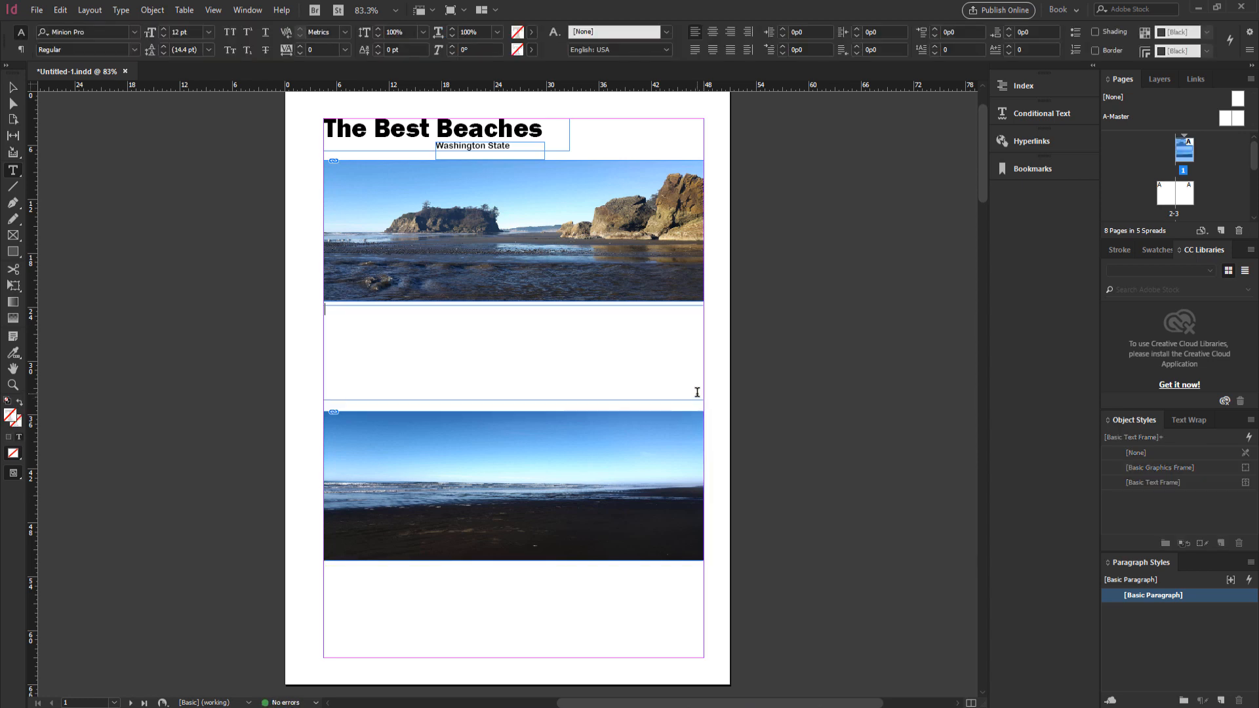
key("Escape")
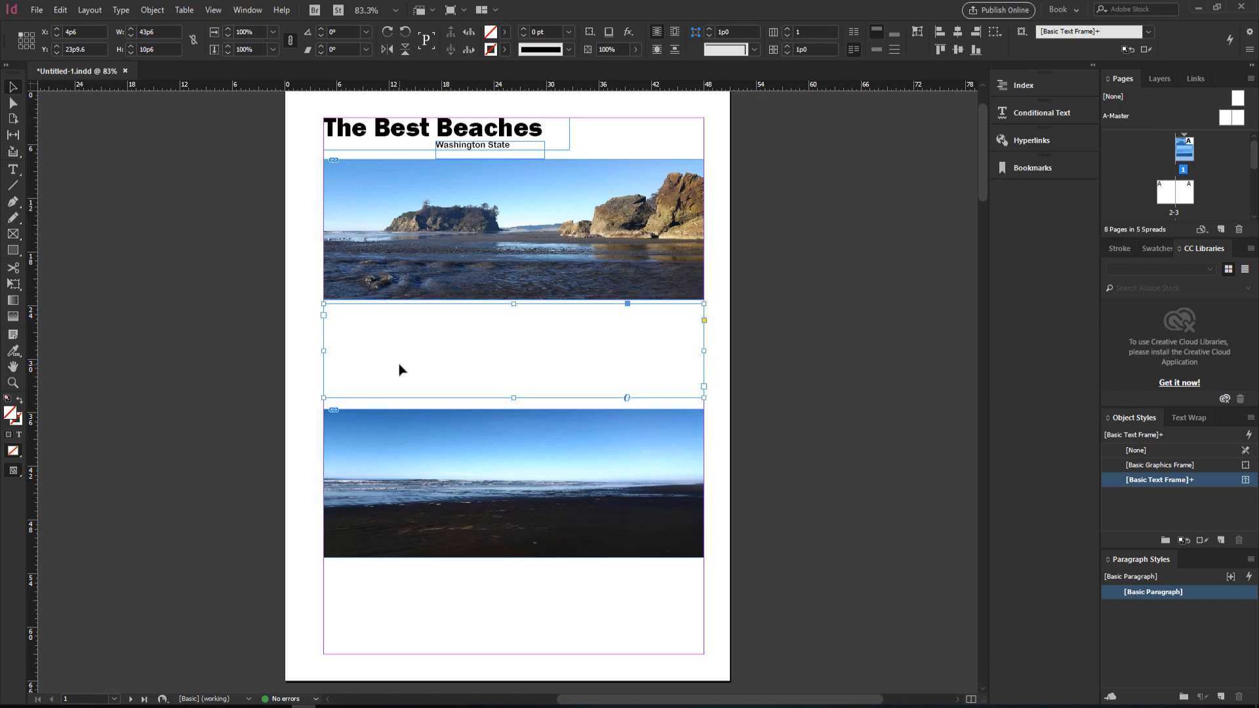
left_click(787, 32)
left_click(787, 33)
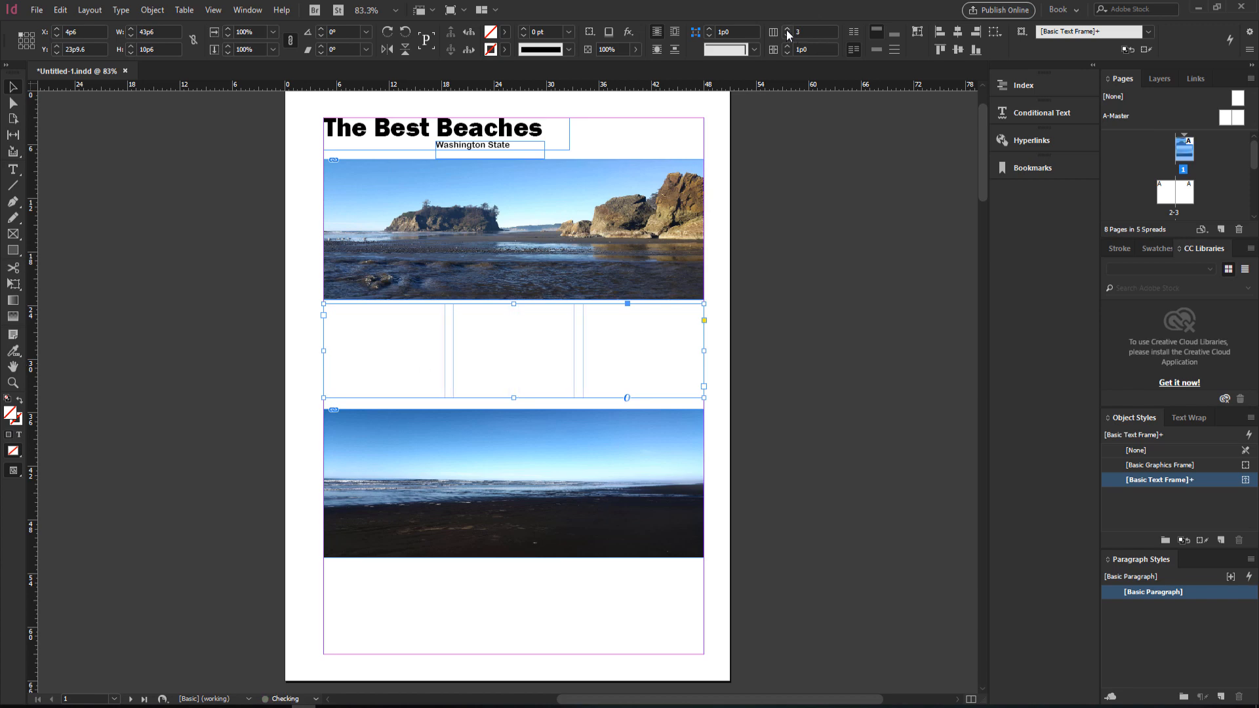
Step: Duplicate the three-column text frame by copy and paste, and place the copy below the lower photo, aligned with the margins
left_click(61, 9)
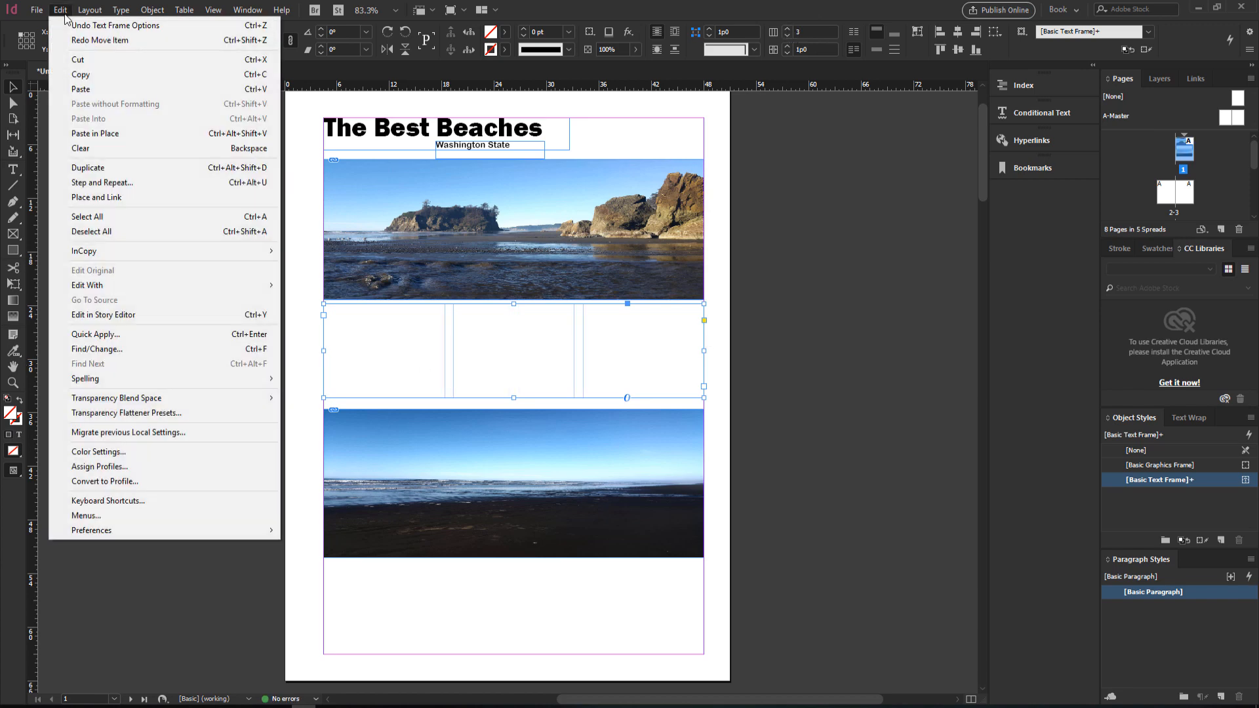
left_click(77, 73)
left_click(60, 10)
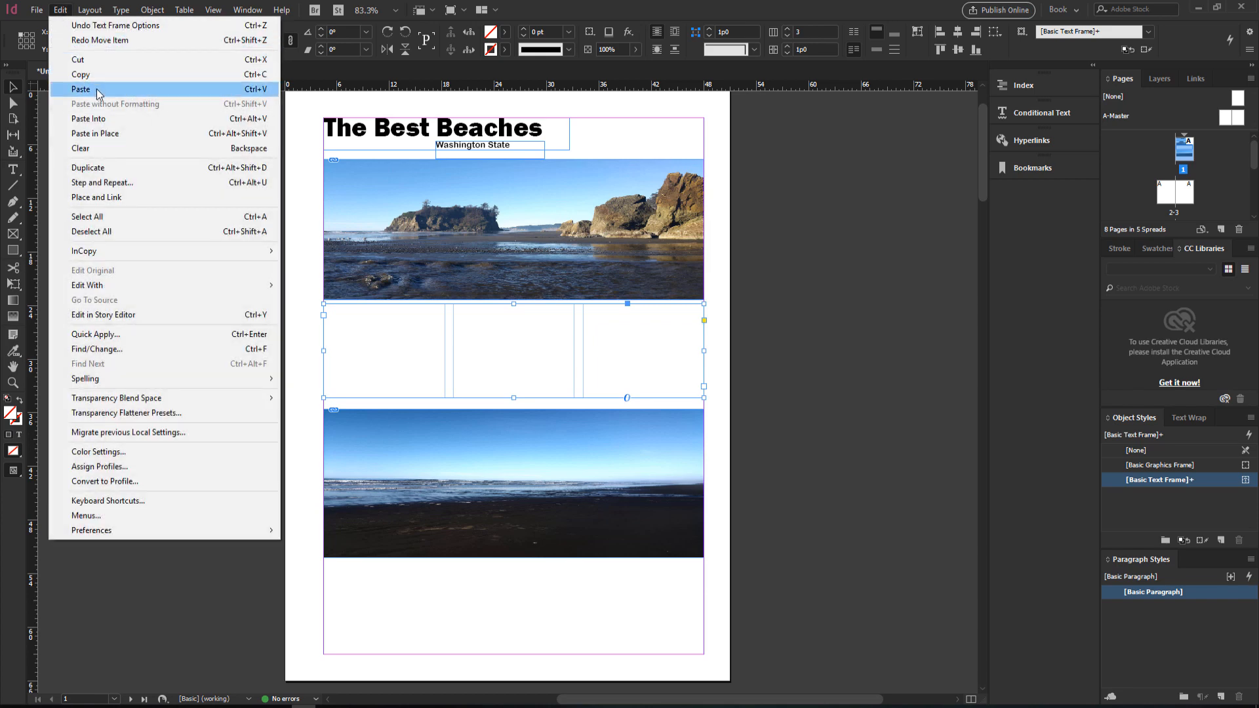
left_click(78, 87)
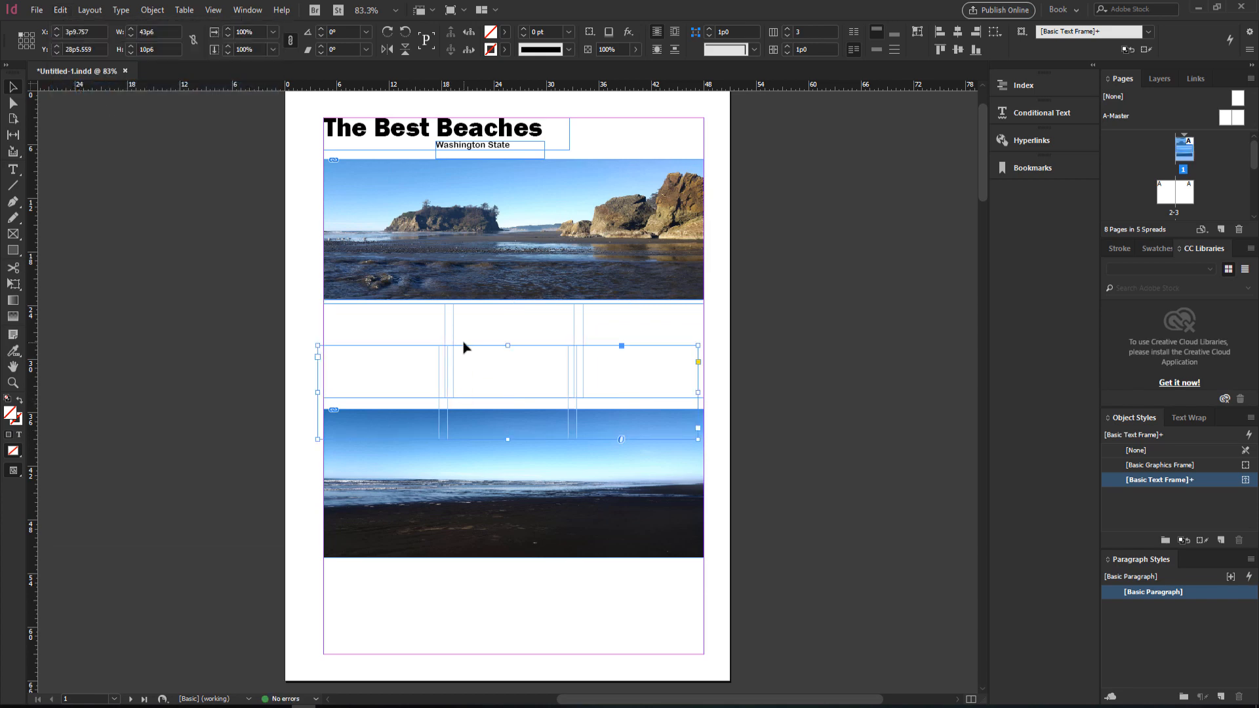
left_click_drag(463, 349, 472, 563)
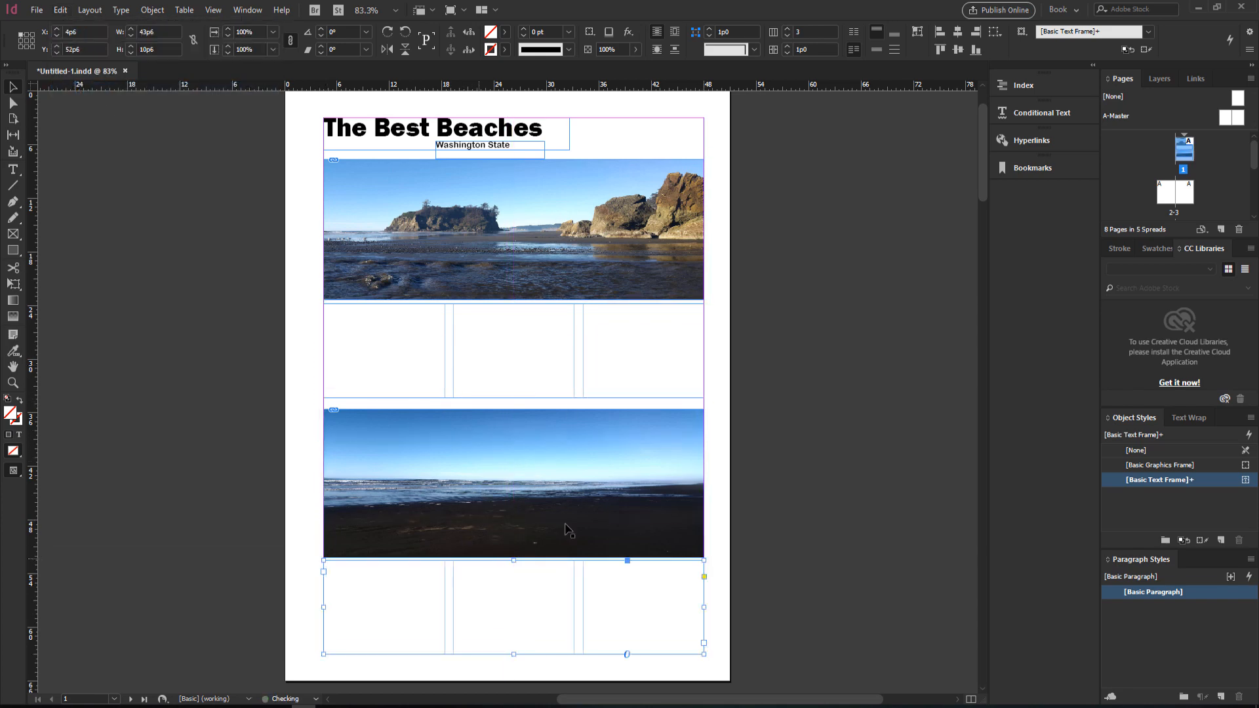
Step: Fill both three-column text frames with placeholder text
key("t")
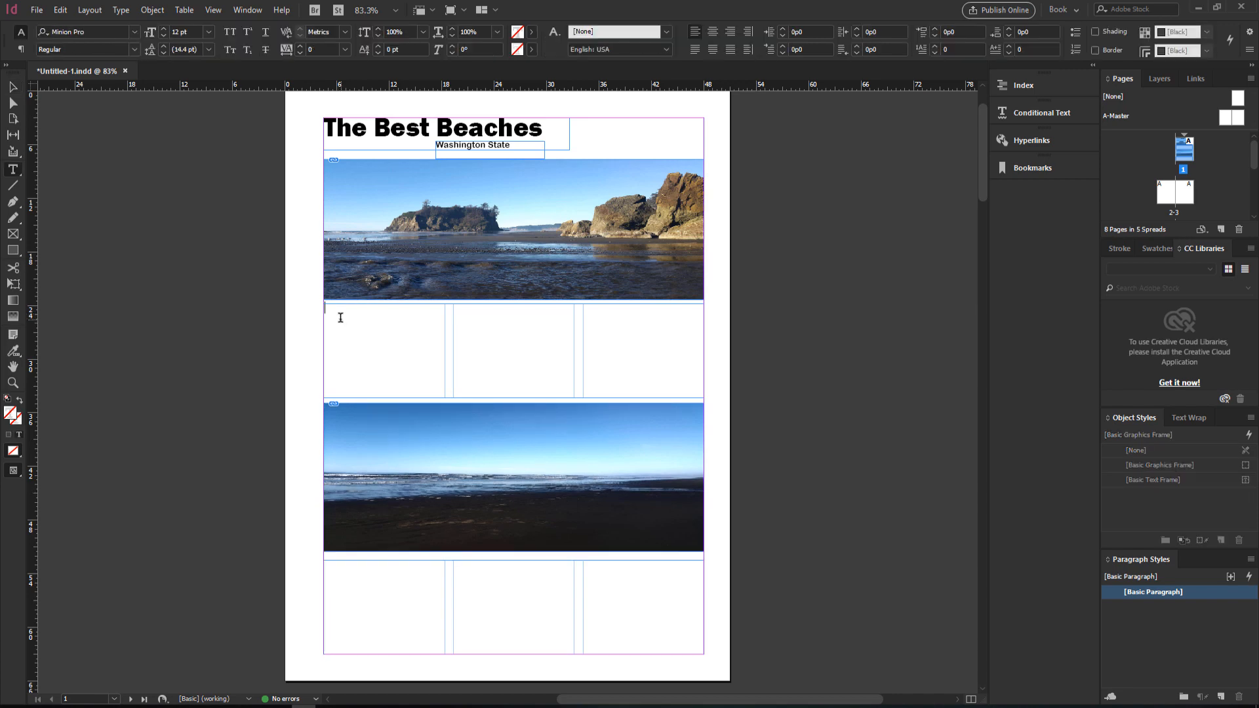
left_click(123, 10)
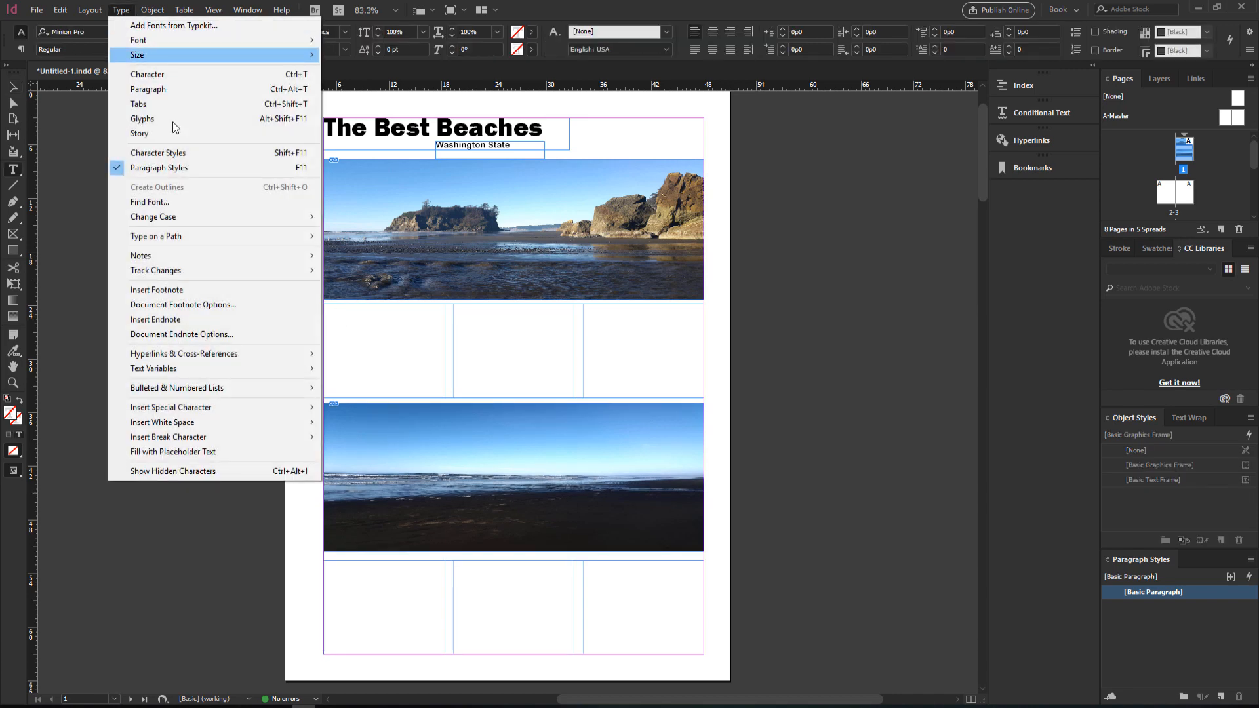
left_click(238, 453)
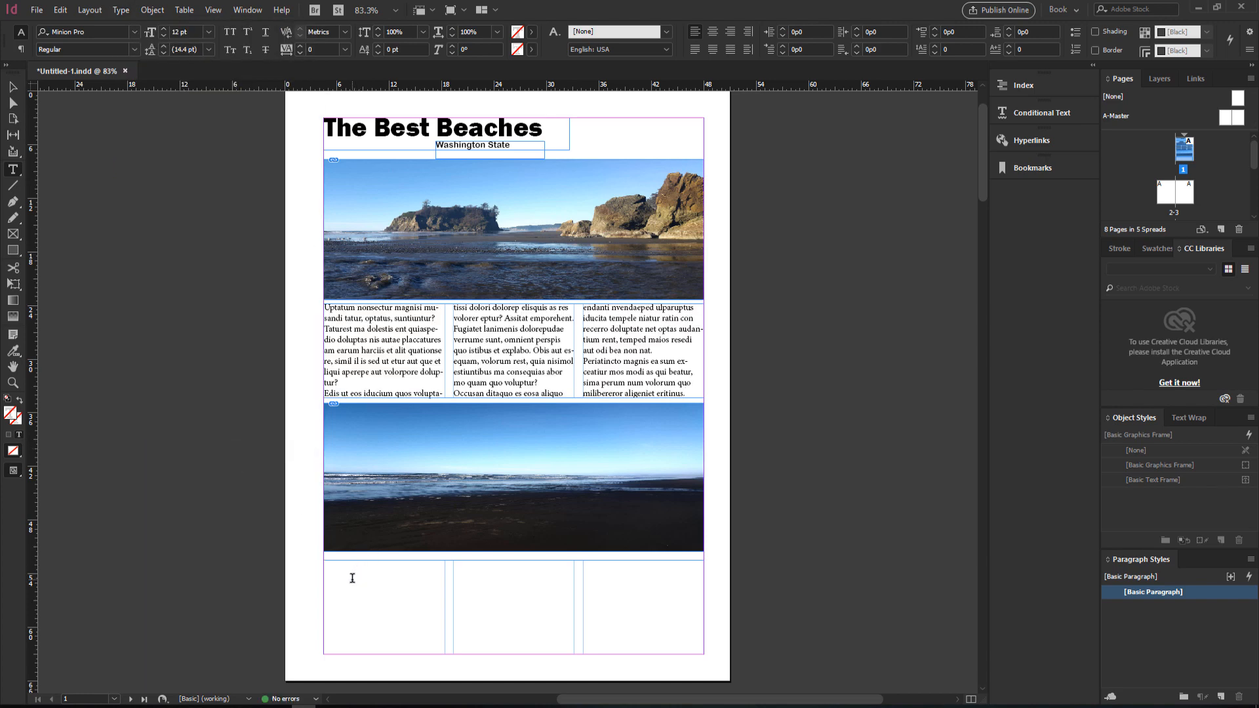
left_click(119, 10)
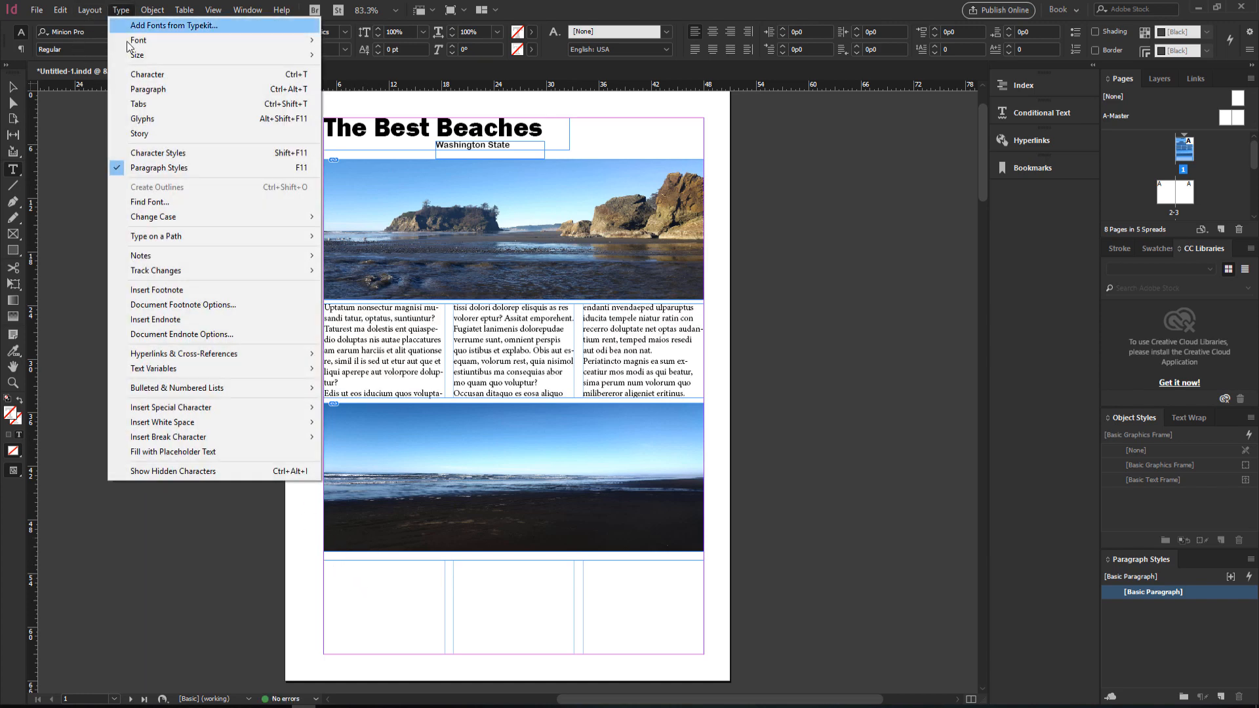
left_click(183, 454)
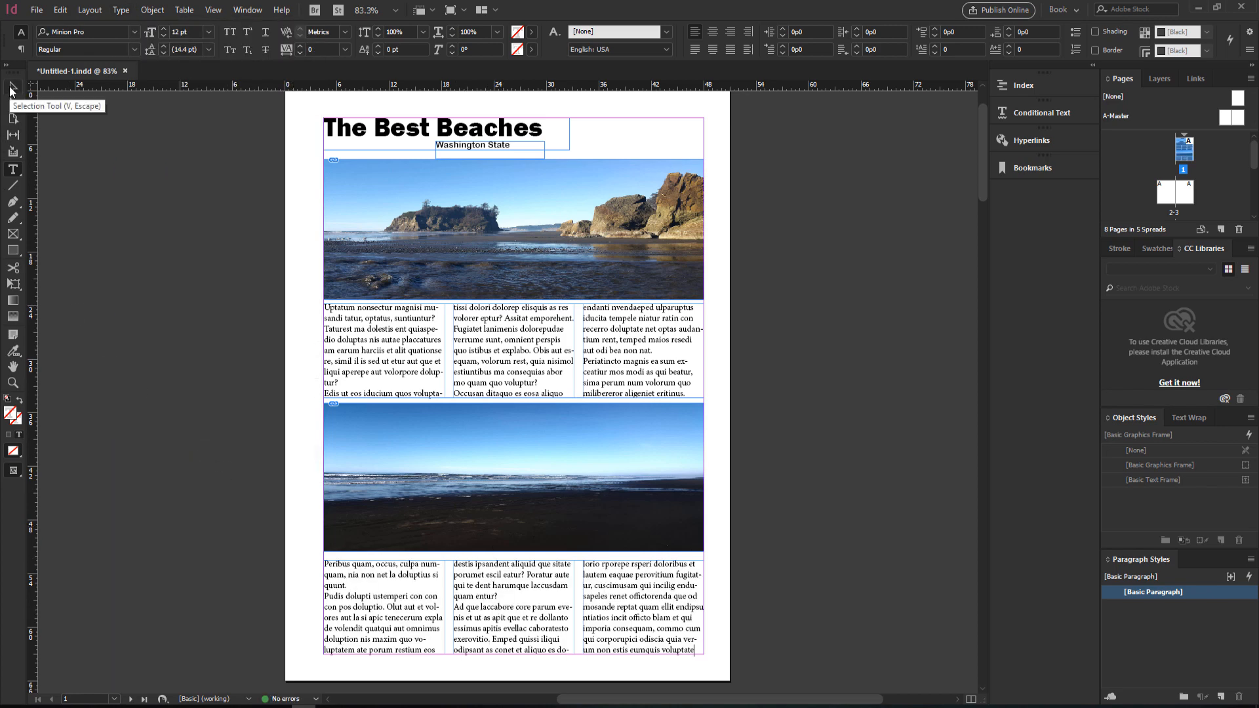
left_click(13, 87)
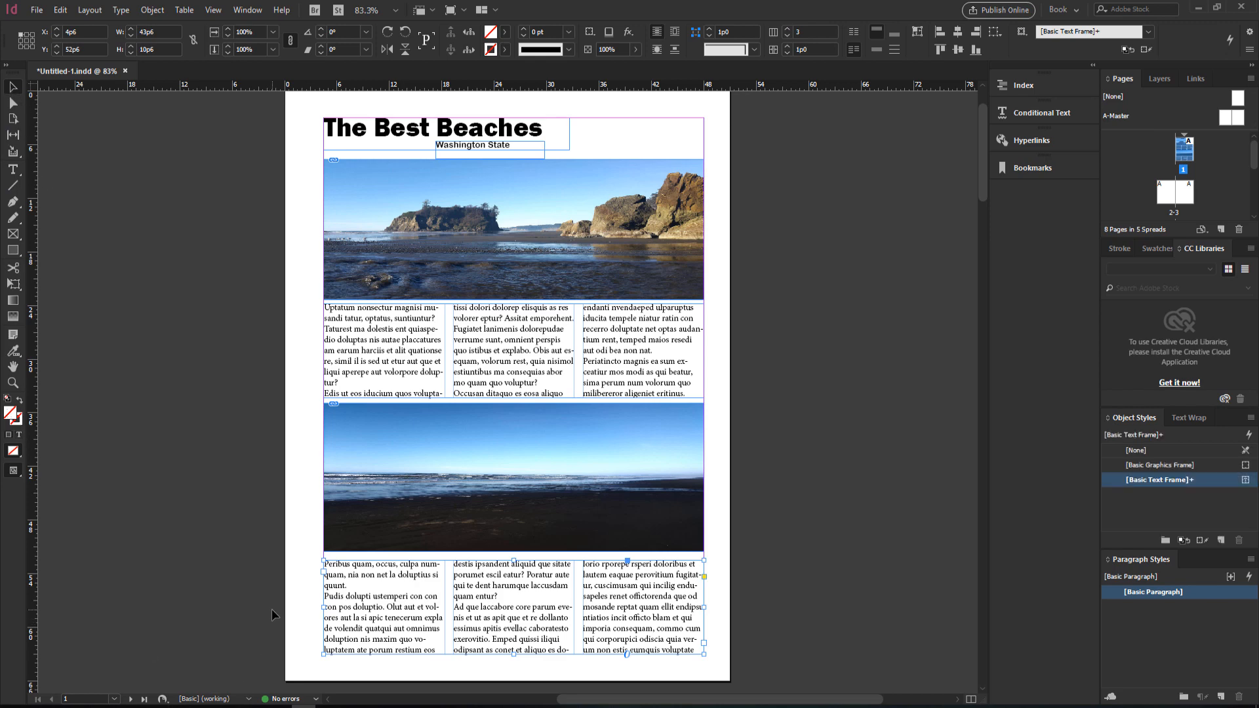